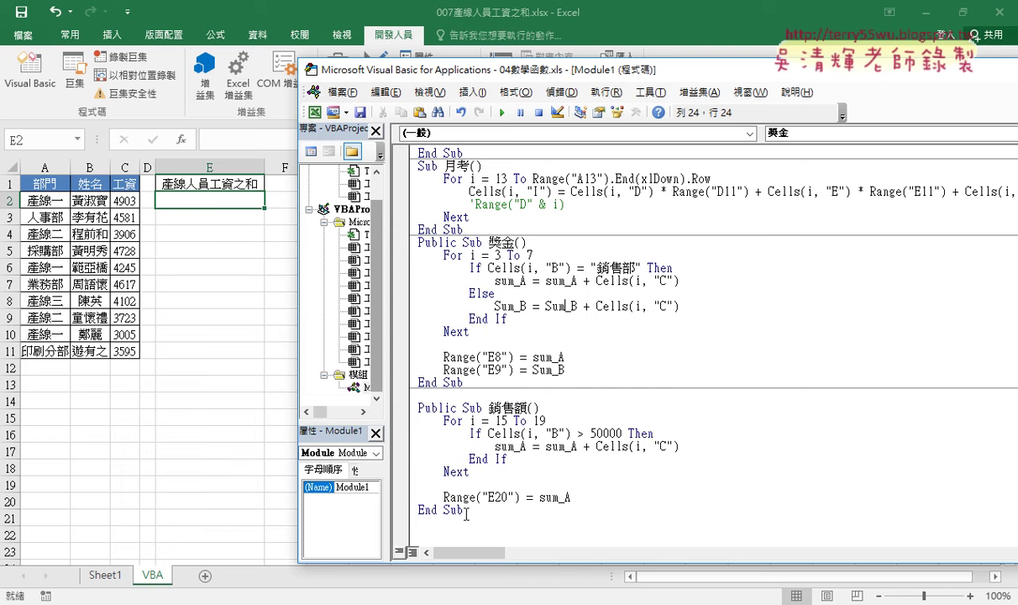
Widen the Project Explorer and scroll its tree up to show the 007產線人員工資之和 and 04數學函數 projects.
{"action": "left_click_drag", "start_coordinate": [466, 510], "coordinate": [419, 407]}
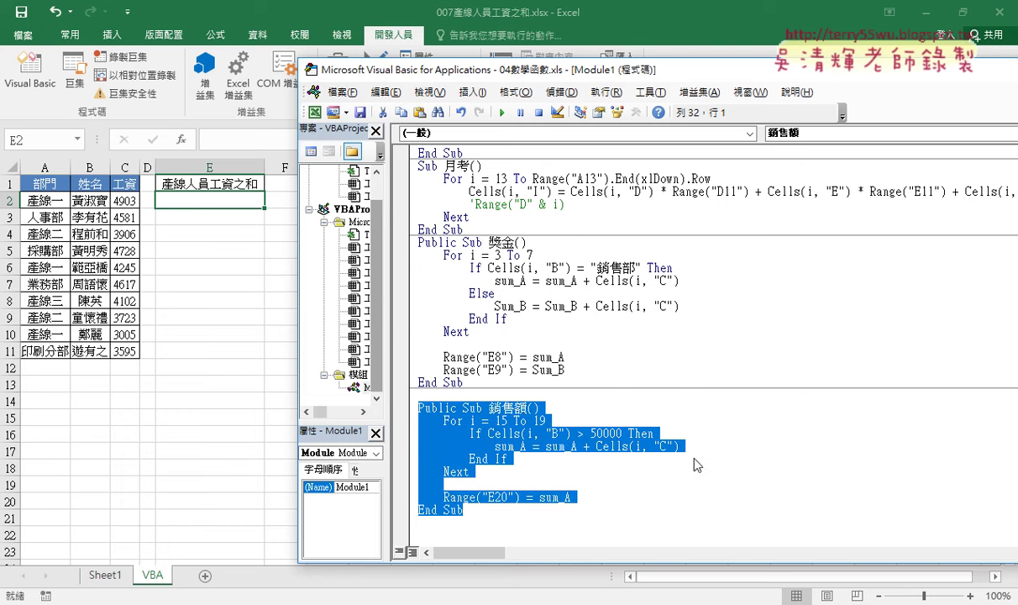
{"action": "left_click_drag", "start_coordinate": [388, 307], "coordinate": [472, 319]}
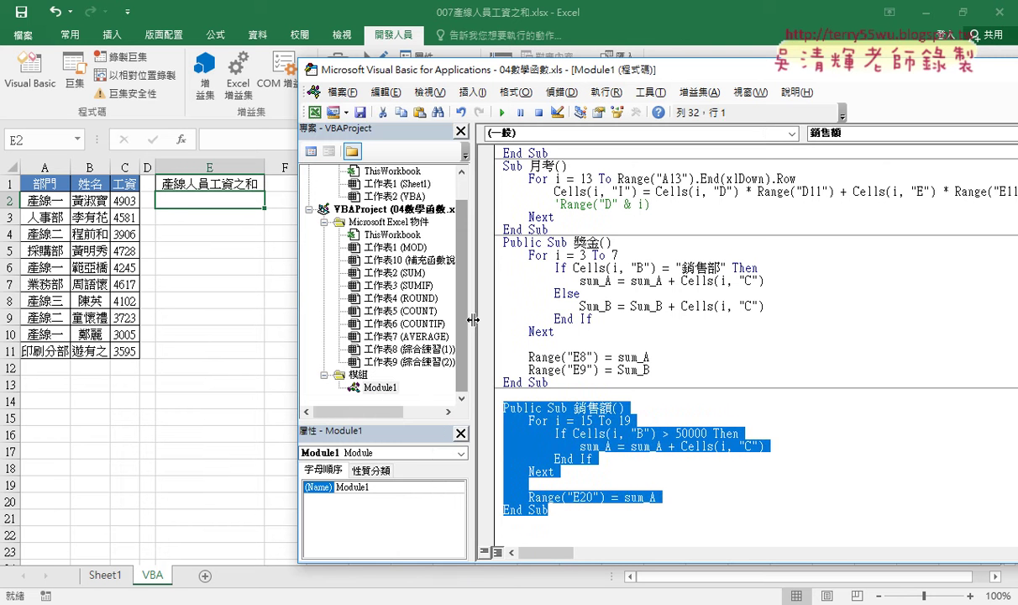
{"action": "left_click", "coordinate": [443, 304]}
{"action": "scroll", "coordinate": [443, 304], "scroll_direction": "up", "scroll_amount": 1}
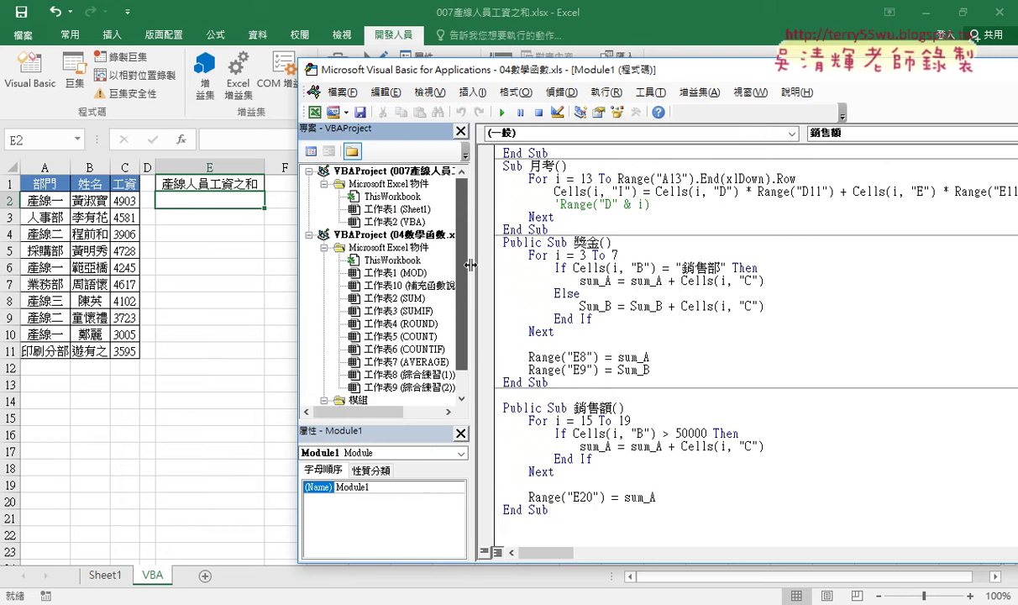
{"action": "left_click_drag", "start_coordinate": [470, 265], "coordinate": [517, 265]}
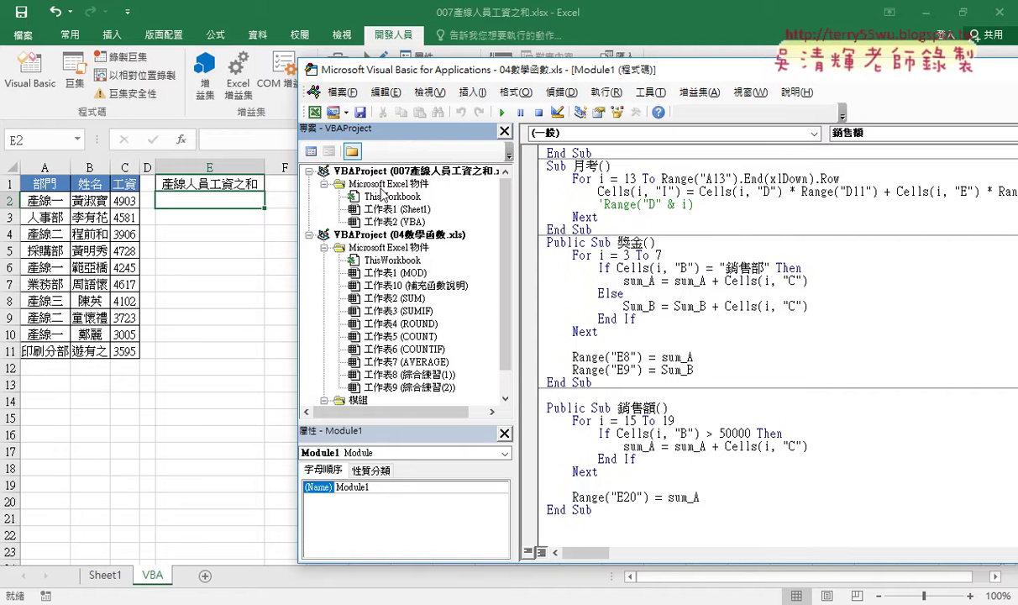
{"action": "left_click", "coordinate": [357, 171]}
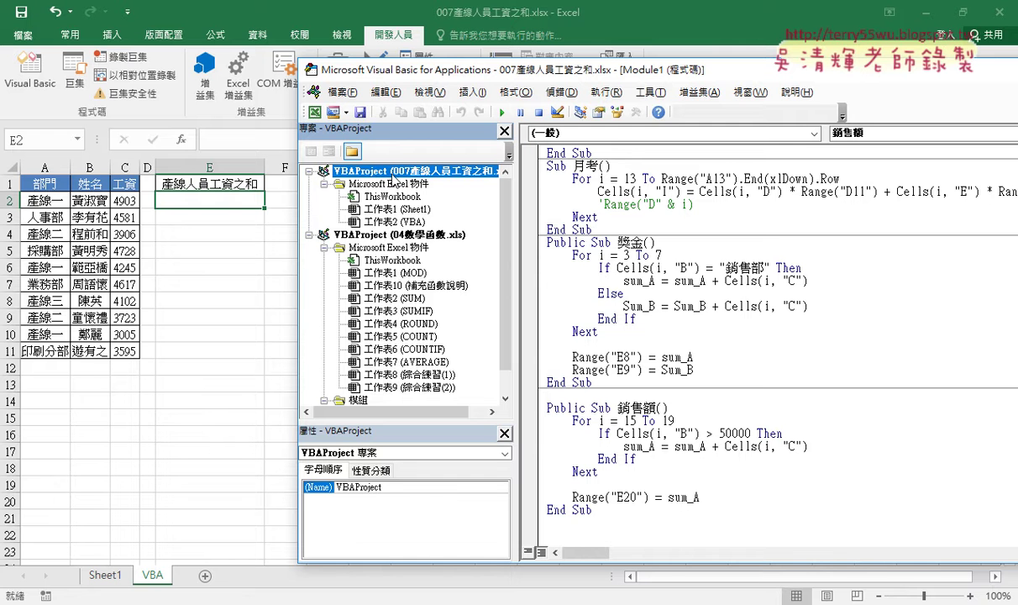
{"action": "left_click", "coordinate": [619, 477]}
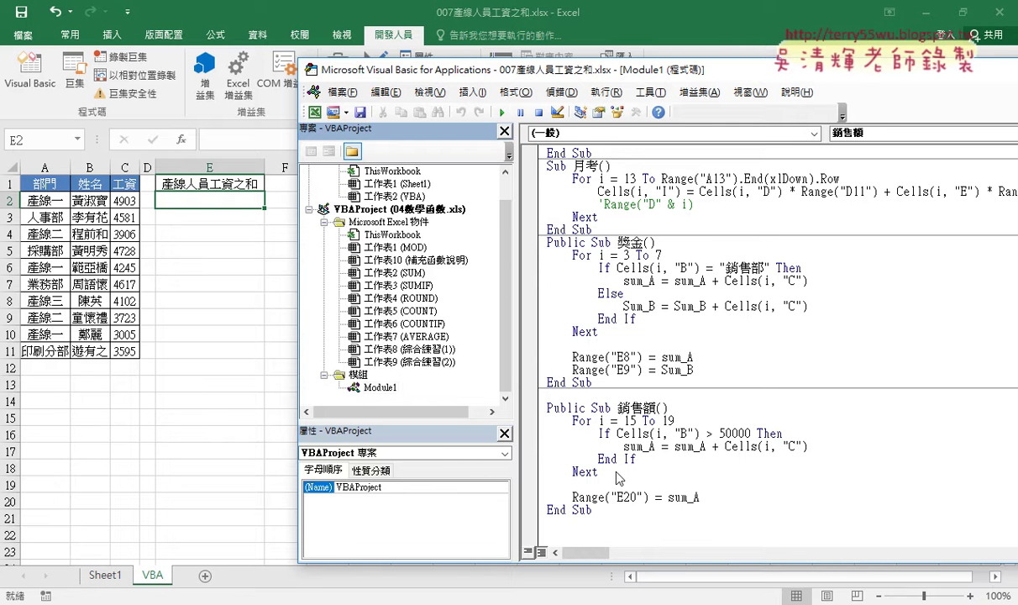
{"action": "left_click", "coordinate": [554, 534]}
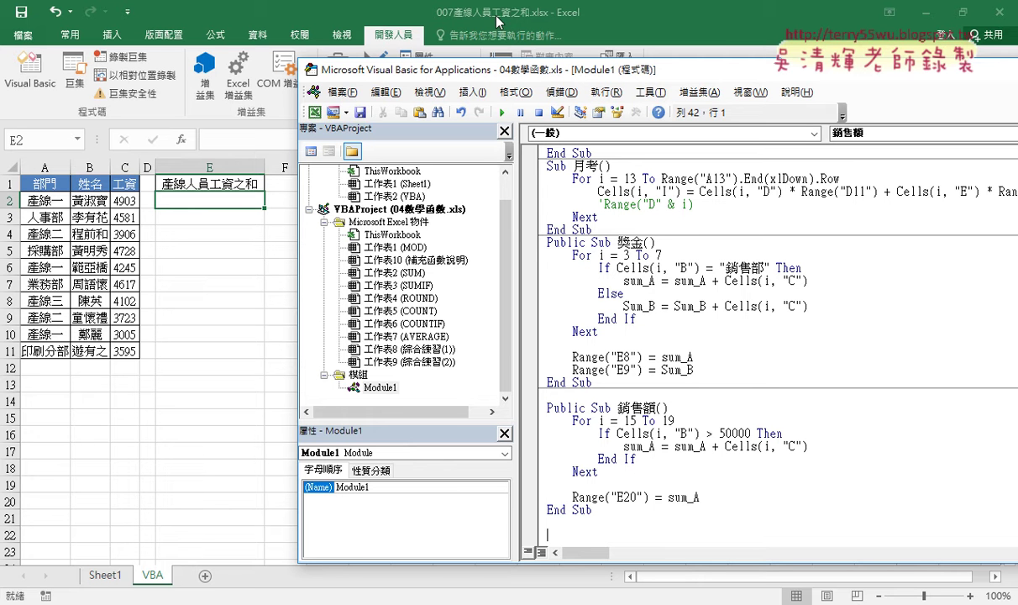
{"action": "scroll", "coordinate": [511, 229], "scroll_direction": "up", "scroll_amount": 1}
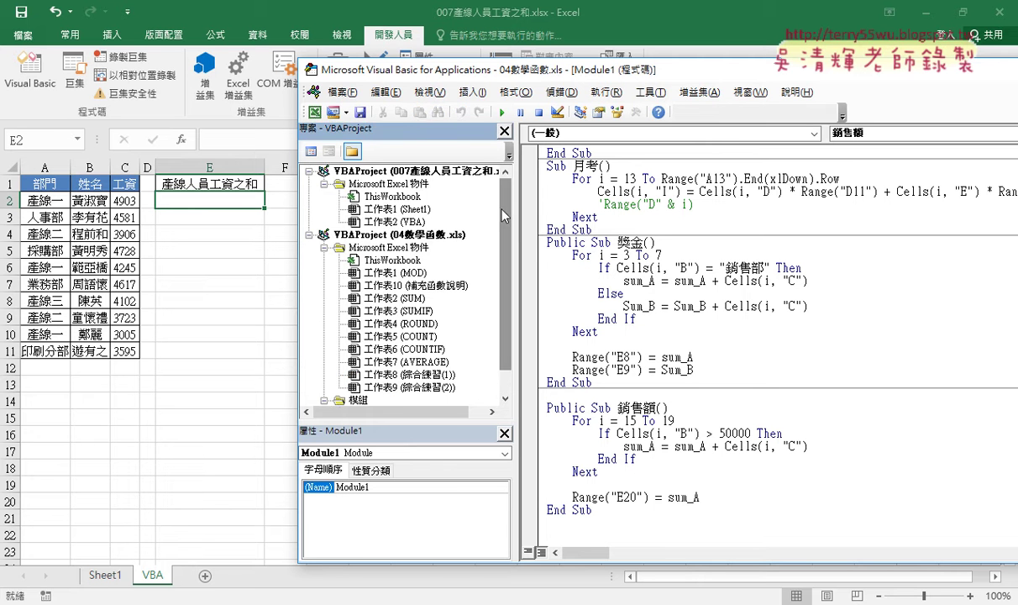
Insert a new Module1 into VBAProject (007產線人員工資之和) via 插入 > 模組.
{"action": "left_click", "coordinate": [407, 172]}
{"action": "right_click", "coordinate": [406, 172]}
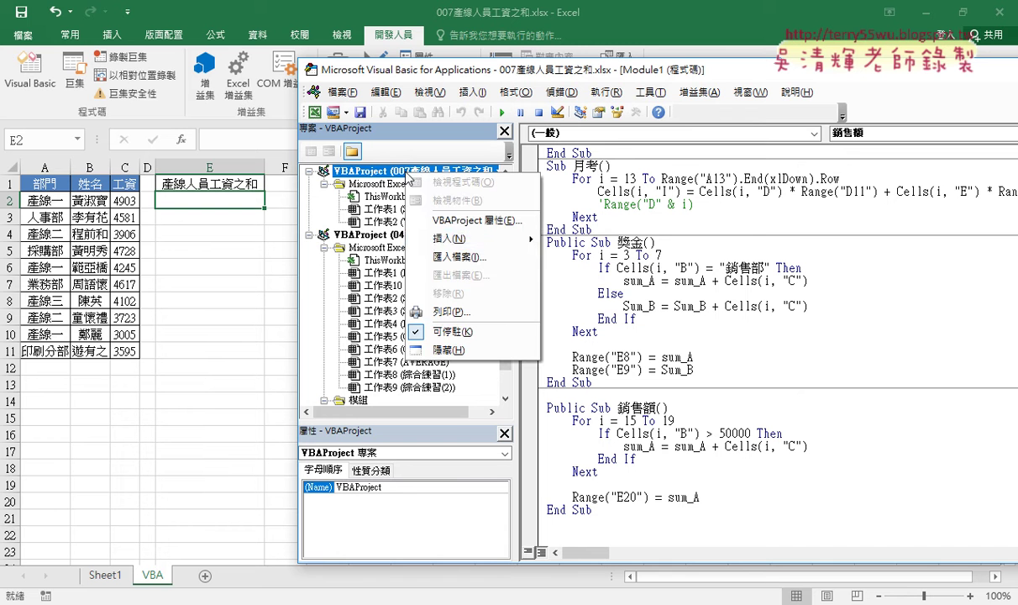
{"action": "mouse_move", "coordinate": [487, 239]}
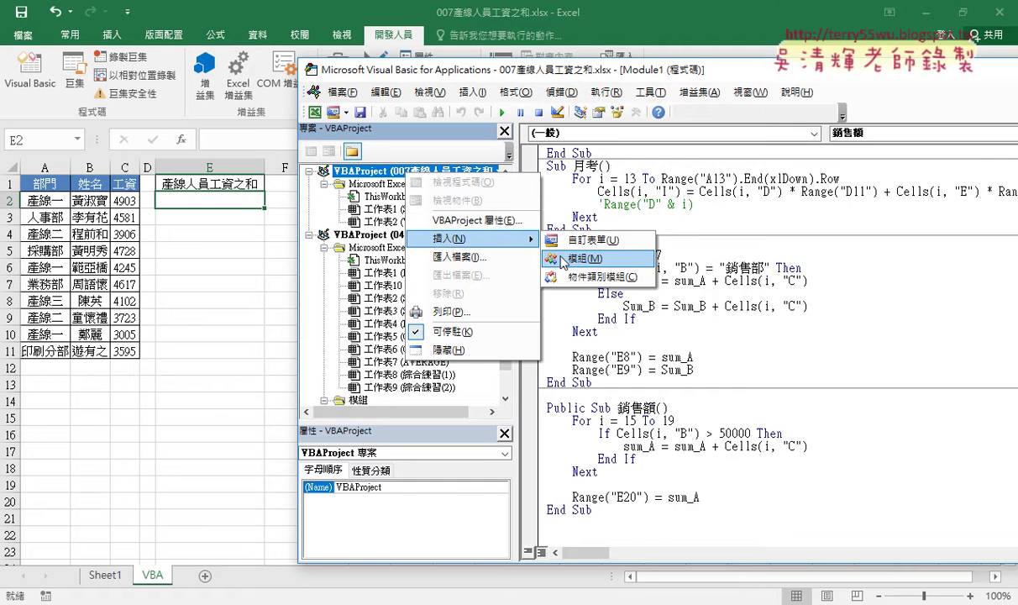
{"action": "left_click", "coordinate": [580, 259]}
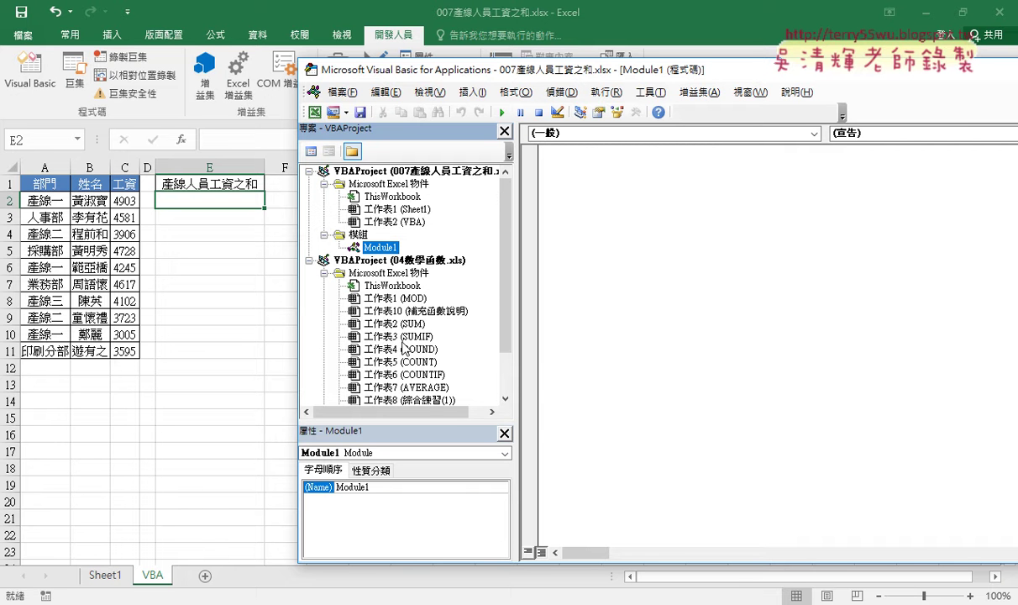
{"action": "left_click_drag", "start_coordinate": [505, 324], "coordinate": [505, 364]}
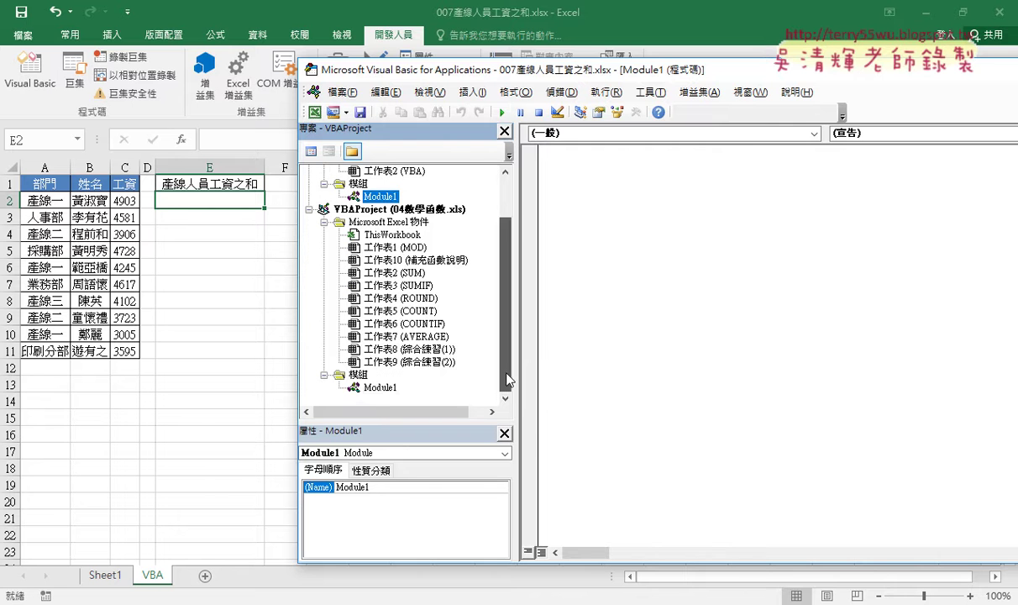
{"action": "left_click", "coordinate": [383, 388]}
Copy the 銷售額 procedure from 04數學函數's Module1 into the new empty Module1.
{"action": "double_click", "coordinate": [383, 388]}
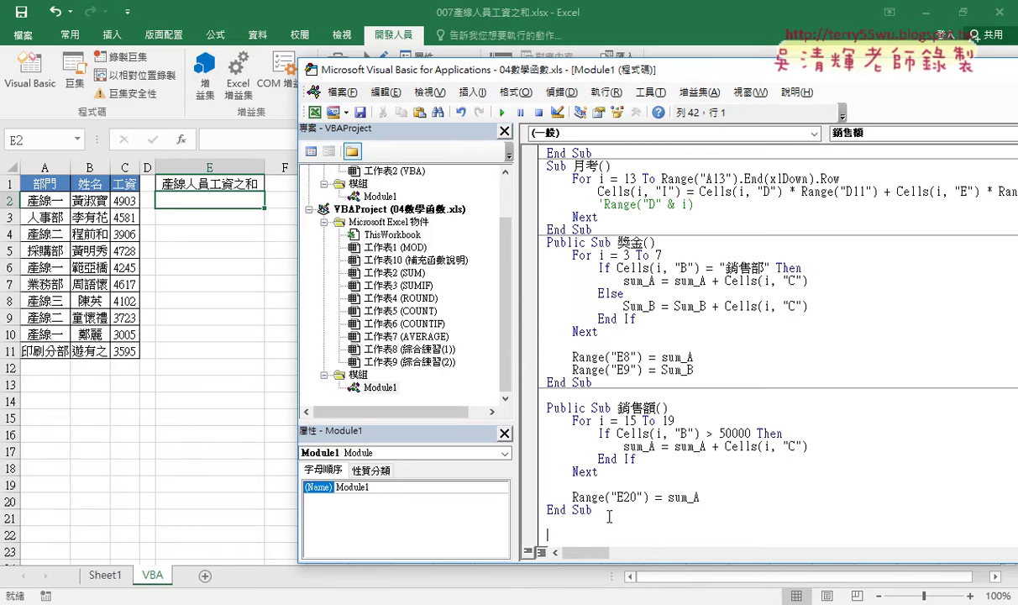
{"action": "left_click_drag", "start_coordinate": [598, 511], "coordinate": [542, 407]}
{"action": "right_click", "coordinate": [559, 413]}
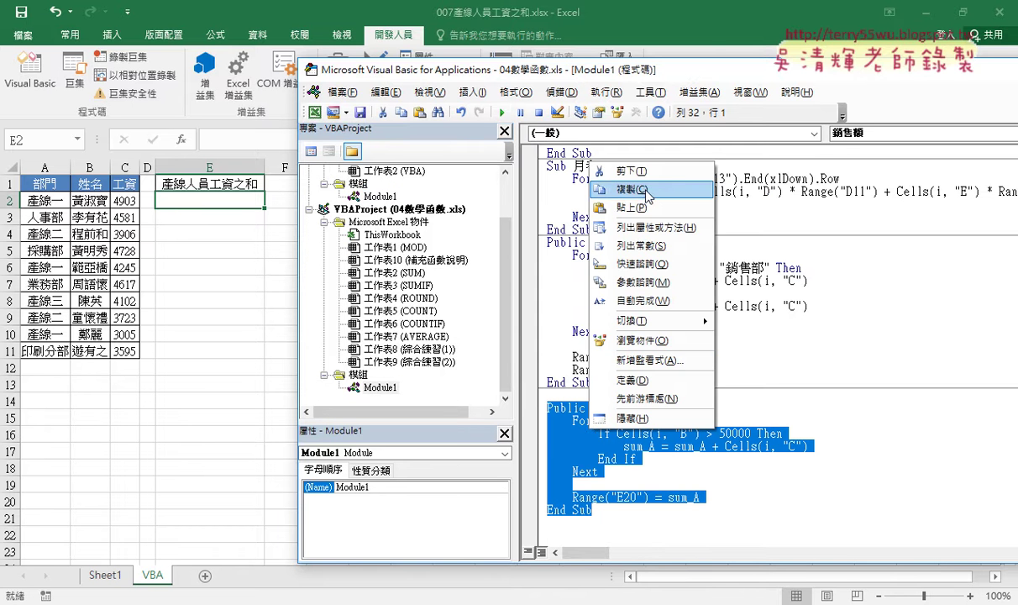
{"action": "left_click", "coordinate": [613, 186]}
{"action": "double_click", "coordinate": [379, 196]}
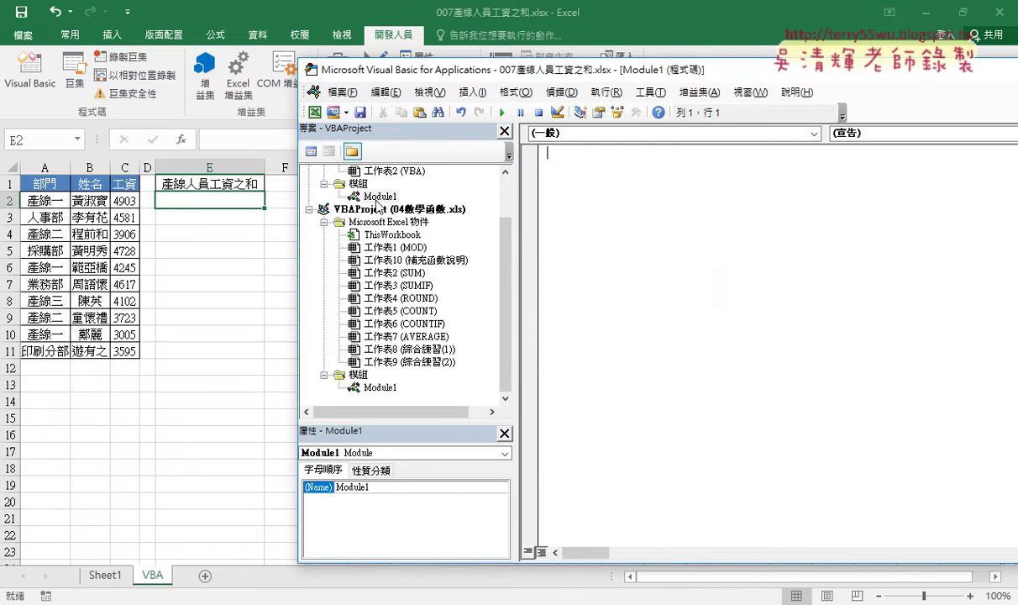
{"action": "right_click", "coordinate": [620, 236]}
{"action": "left_click", "coordinate": [643, 286]}
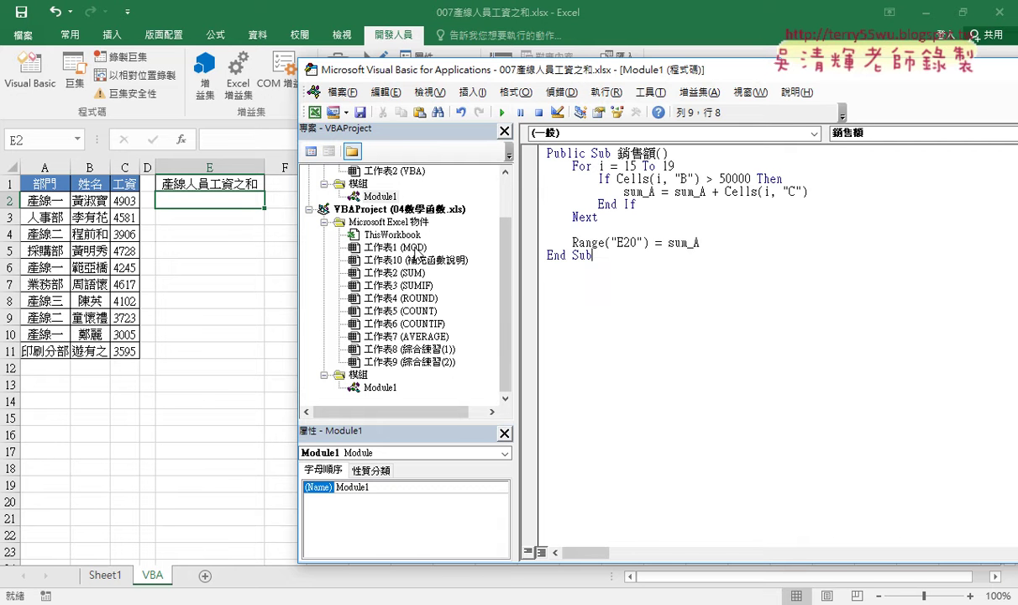
Rename the pasted procedure to 產線人員工資之和, using the worksheet's E1 heading text.
{"action": "left_click", "coordinate": [227, 189]}
{"action": "left_click_drag", "start_coordinate": [309, 139], "coordinate": [209, 139]}
{"action": "key", "text": "ctrl+c"}
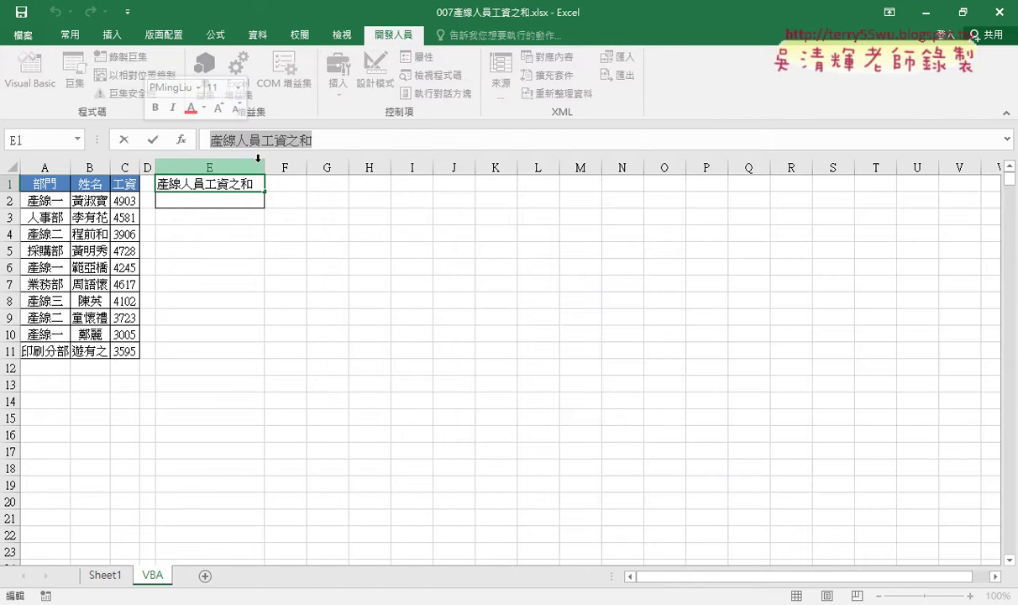
{"action": "left_click", "coordinate": [124, 140]}
{"action": "left_click", "coordinate": [30, 71]}
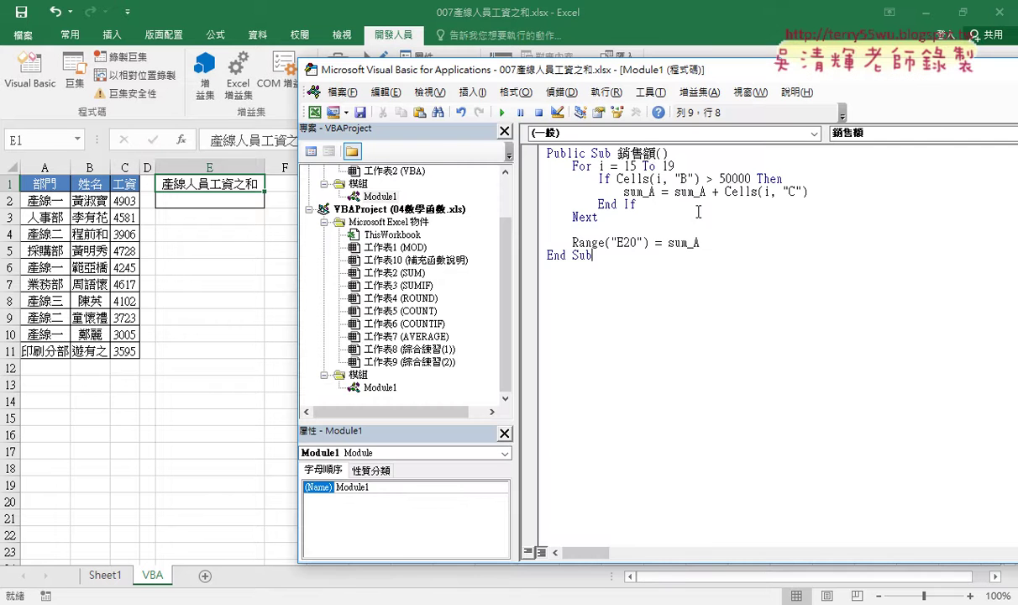
{"action": "double_click", "coordinate": [638, 154]}
{"action": "key", "text": "ctrl+v"}
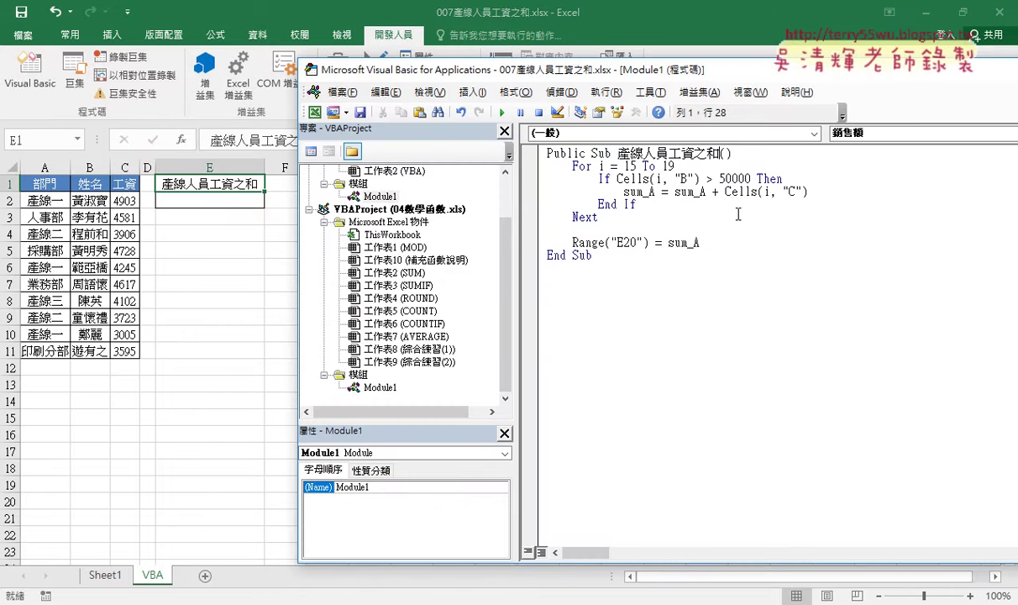
Change the loop to run 2 To 11 and the condition column from "B" to "A".
{"action": "double_click", "coordinate": [628, 166]}
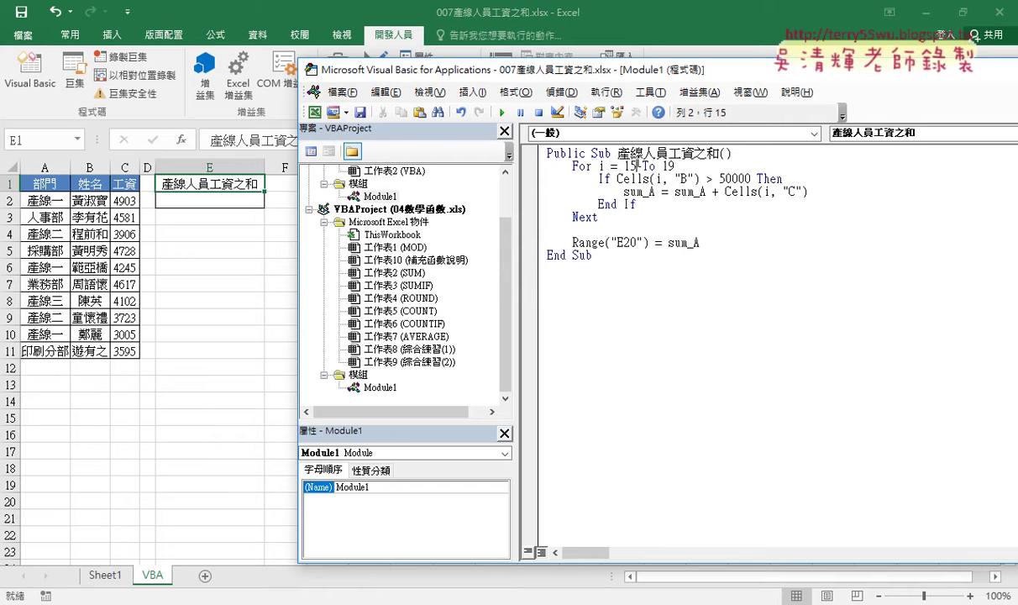
{"action": "type", "text": "2"}
{"action": "left_click_drag", "start_coordinate": [660, 166], "coordinate": [669, 167]}
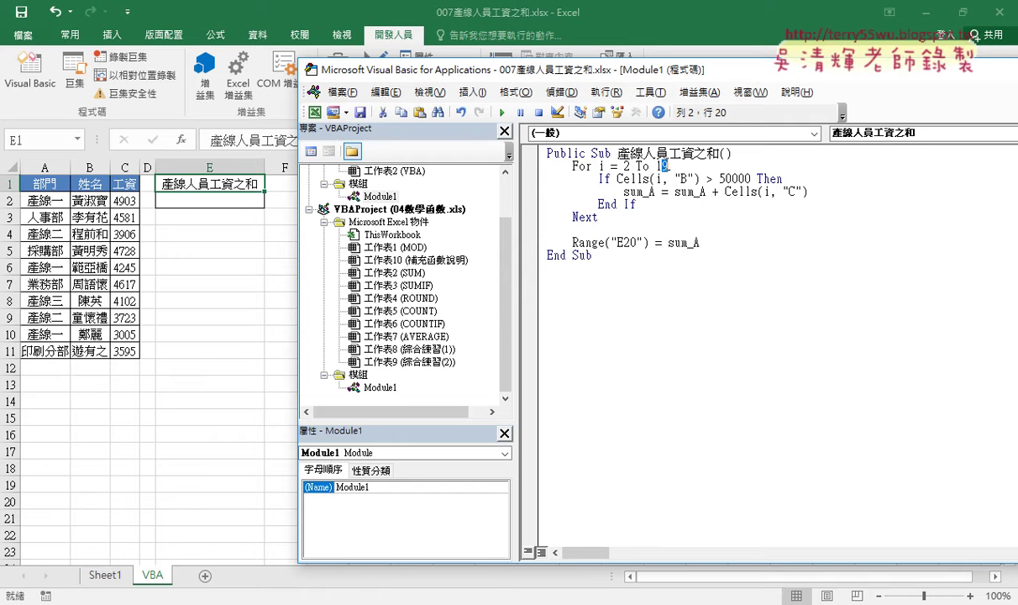
{"action": "type", "text": "1"}
{"action": "left_click_drag", "start_coordinate": [679, 178], "coordinate": [687, 178]}
{"action": "type", "text": "A"}
Replace '> 50000' in the If condition with = "產線".
{"action": "left_click", "coordinate": [721, 178]}
{"action": "left_click_drag", "start_coordinate": [721, 178], "coordinate": [743, 178]}
{"action": "double_click", "coordinate": [721, 179]}
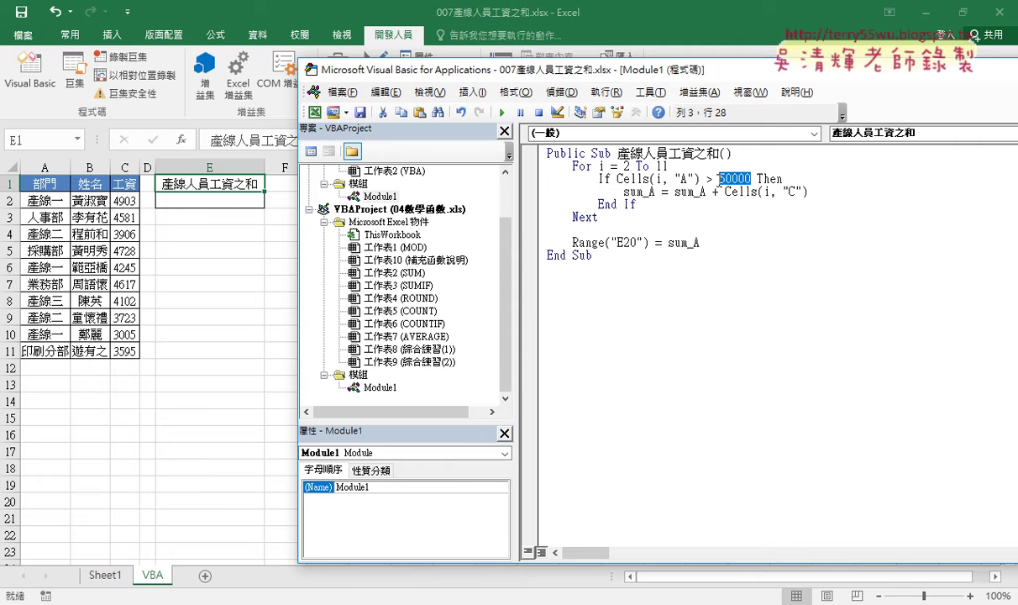
{"action": "key", "text": "shift+Left"}
{"action": "key", "text": "shift+Left"}
{"action": "type", "text": "="}
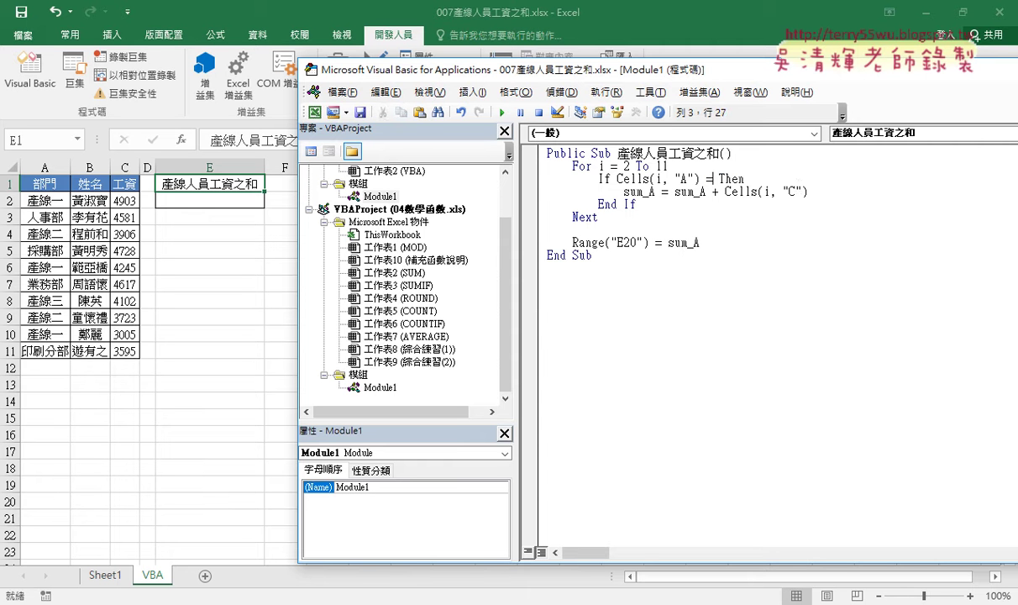
{"action": "type", "text": "\"\""}
{"action": "key", "text": "Left"}
{"action": "type", "text": "ㄔㄢ"}
{"action": "type", "text": "ˇㄒㄧㄢˋ"}
{"action": "key", "text": "Return"}
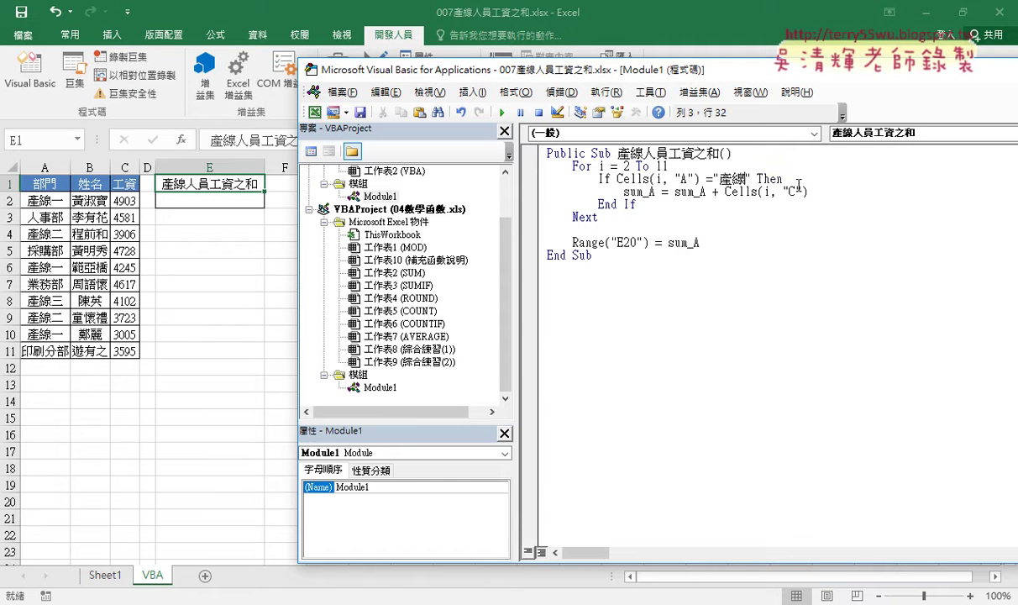
{"action": "left_click", "coordinate": [633, 229]}
{"action": "left_click_drag", "start_coordinate": [758, 179], "coordinate": [617, 179]}
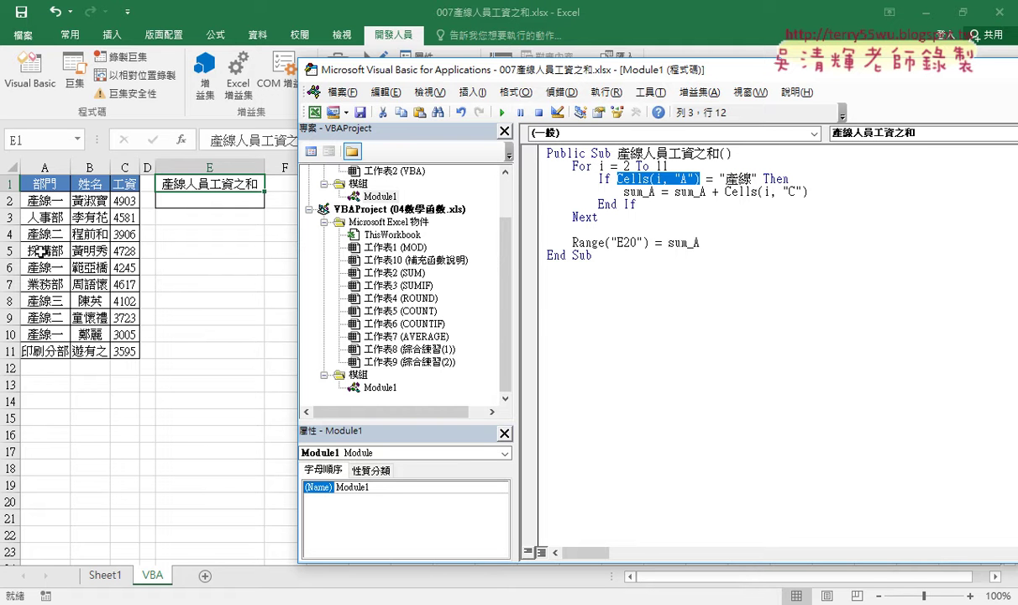
Wrap the cell reference as Left(Cells(i, "A"), 2) in the If condition.
{"action": "left_click", "coordinate": [618, 185]}
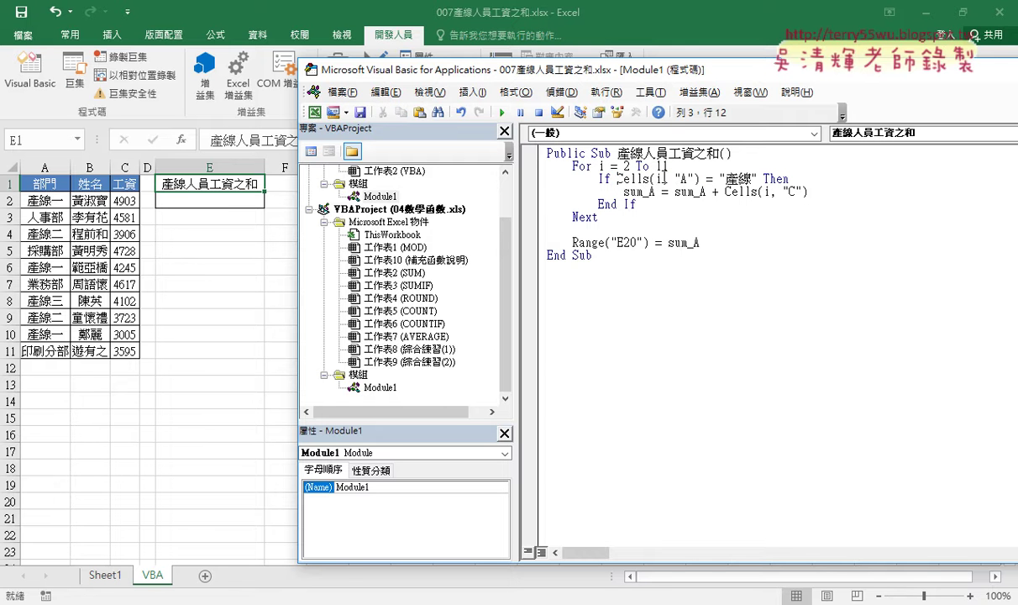
{"action": "type", "text": "le"}
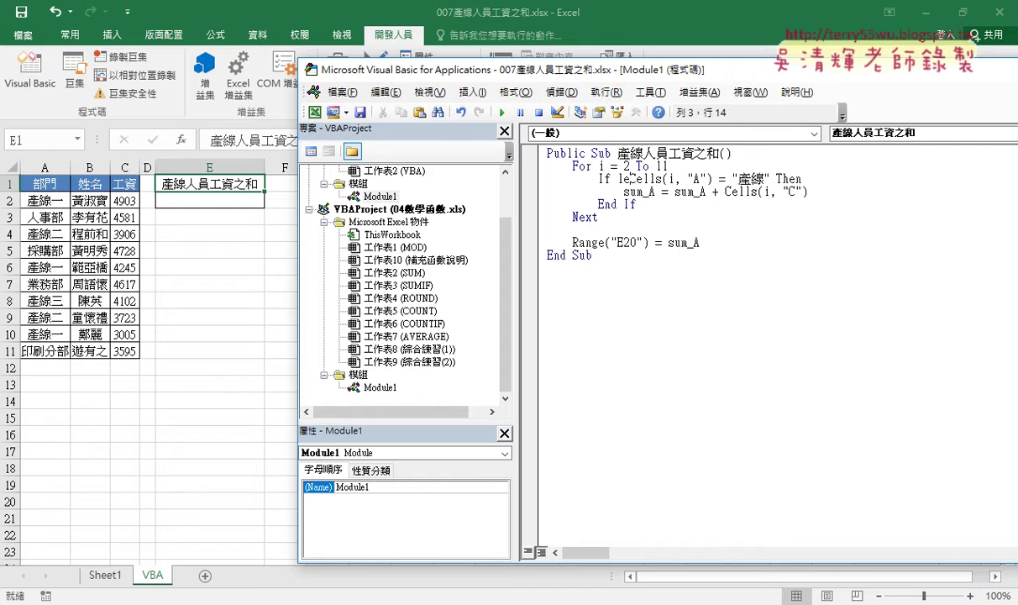
{"action": "type", "text": "ft("}
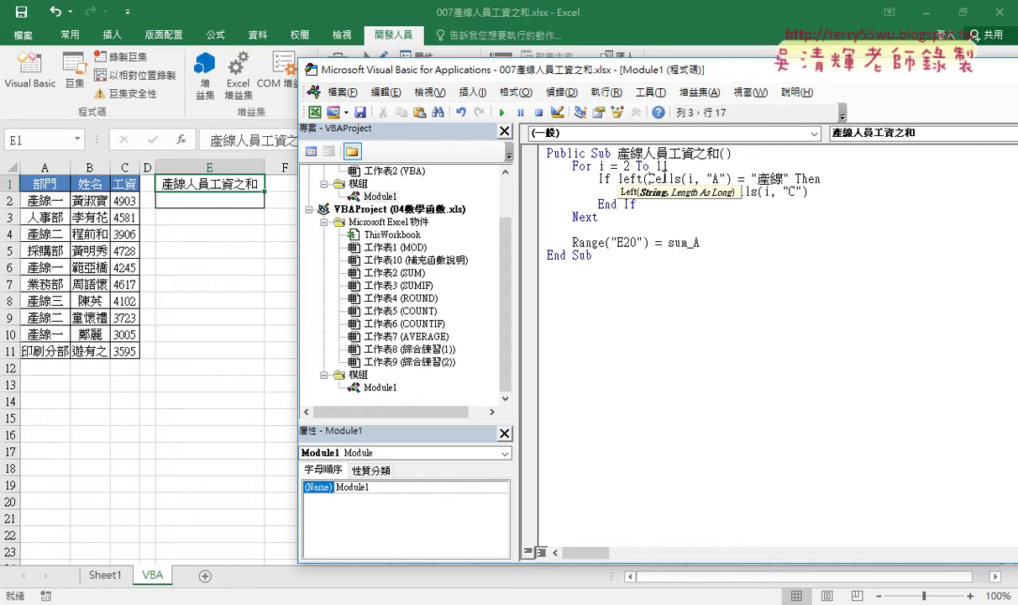
{"action": "left_click", "coordinate": [736, 179]}
{"action": "type", "text": ",2"}
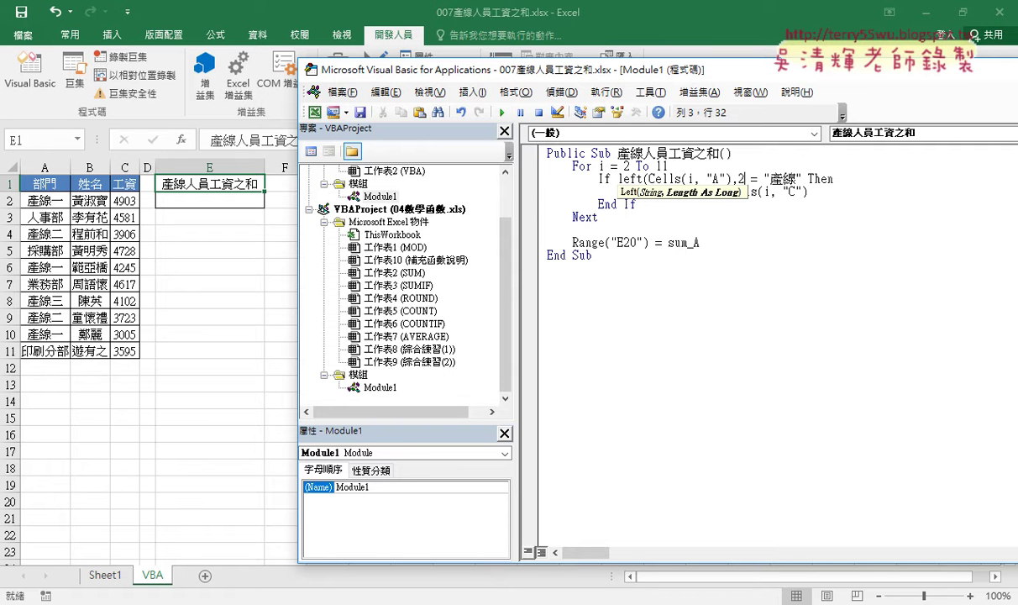
{"action": "type", "text": ")"}
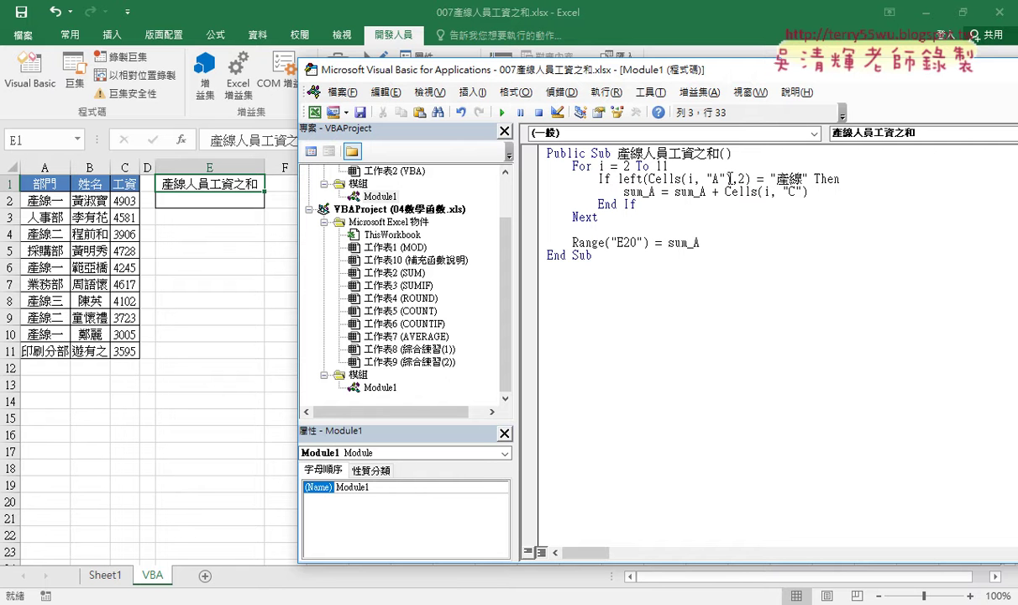
{"action": "left_click_drag", "start_coordinate": [731, 179], "coordinate": [651, 183]}
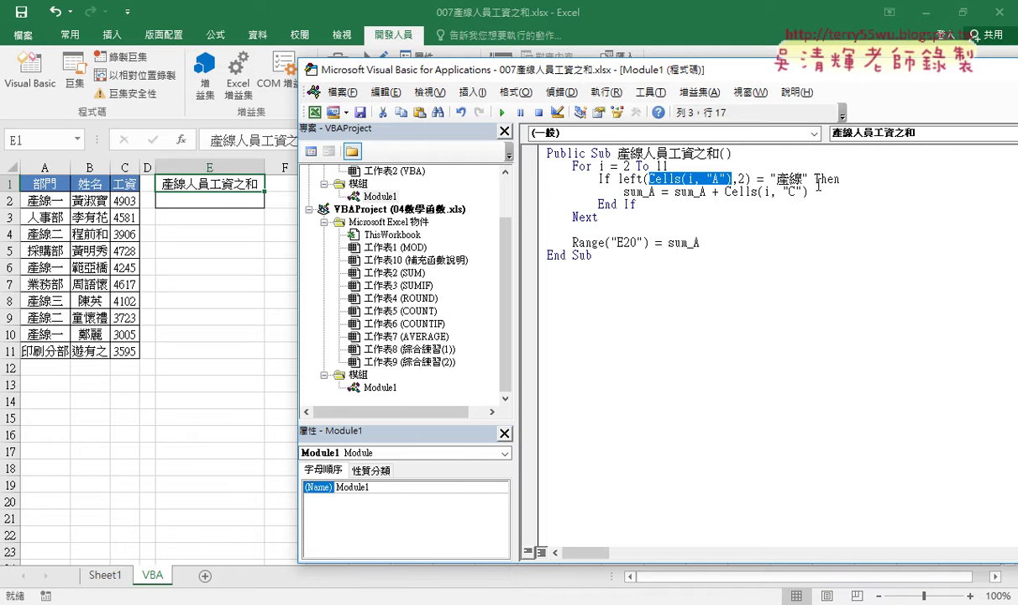
{"action": "left_click", "coordinate": [837, 211]}
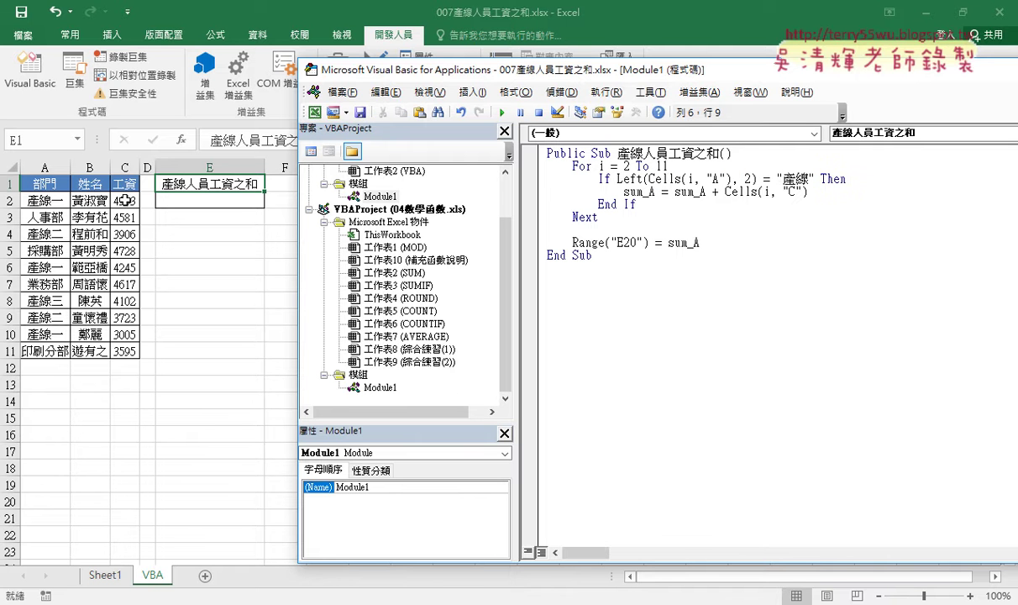
Highlight Cells(i, "C") and the sum_A accumulation line to review how values are summed.
{"action": "left_click_drag", "start_coordinate": [809, 191], "coordinate": [725, 191]}
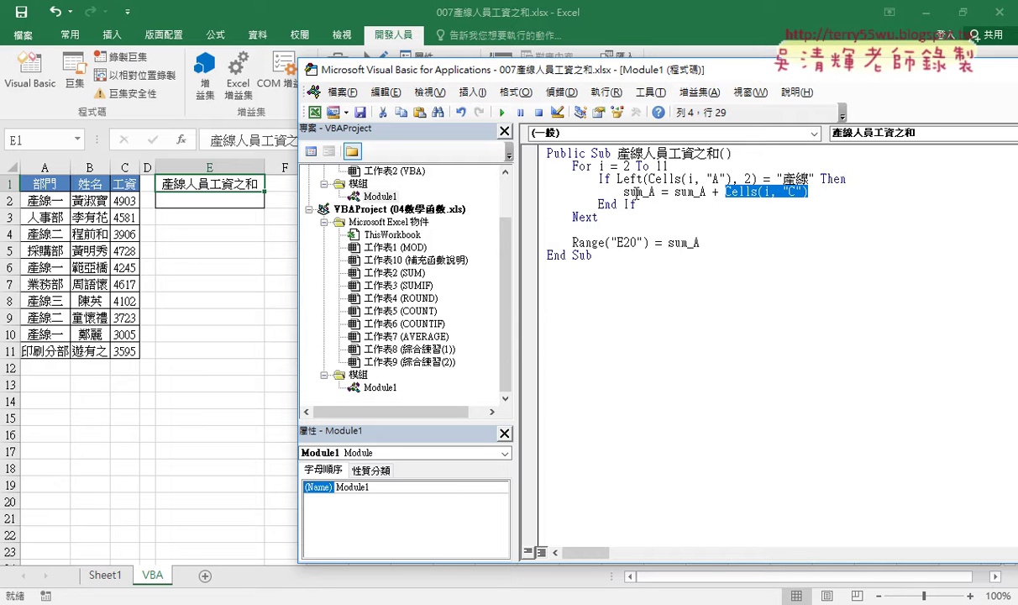
{"action": "left_click_drag", "start_coordinate": [809, 191], "coordinate": [530, 189]}
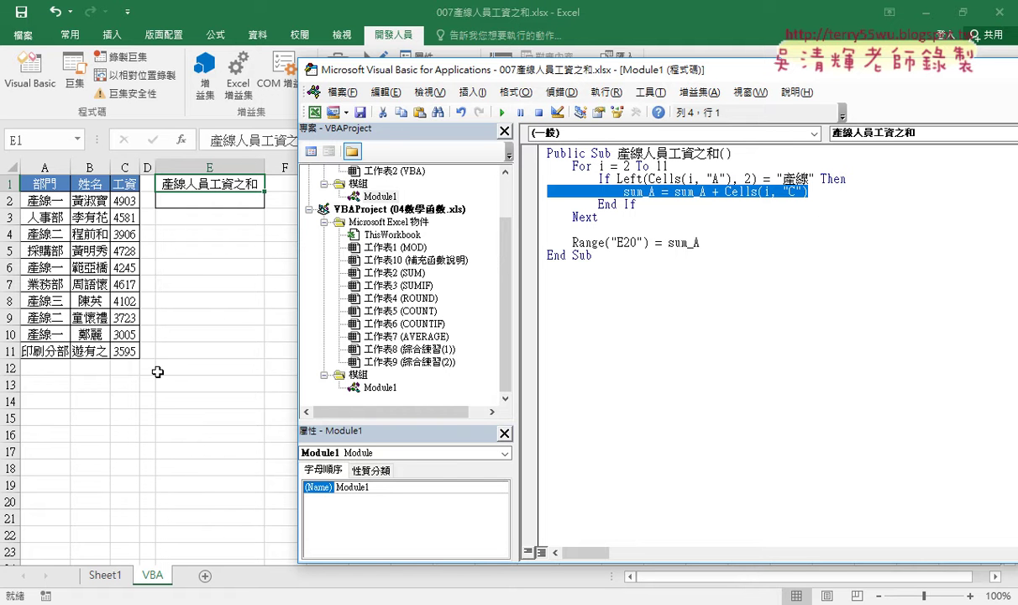
{"action": "left_click", "coordinate": [804, 192]}
{"action": "left_click_drag", "start_coordinate": [820, 193], "coordinate": [679, 191]}
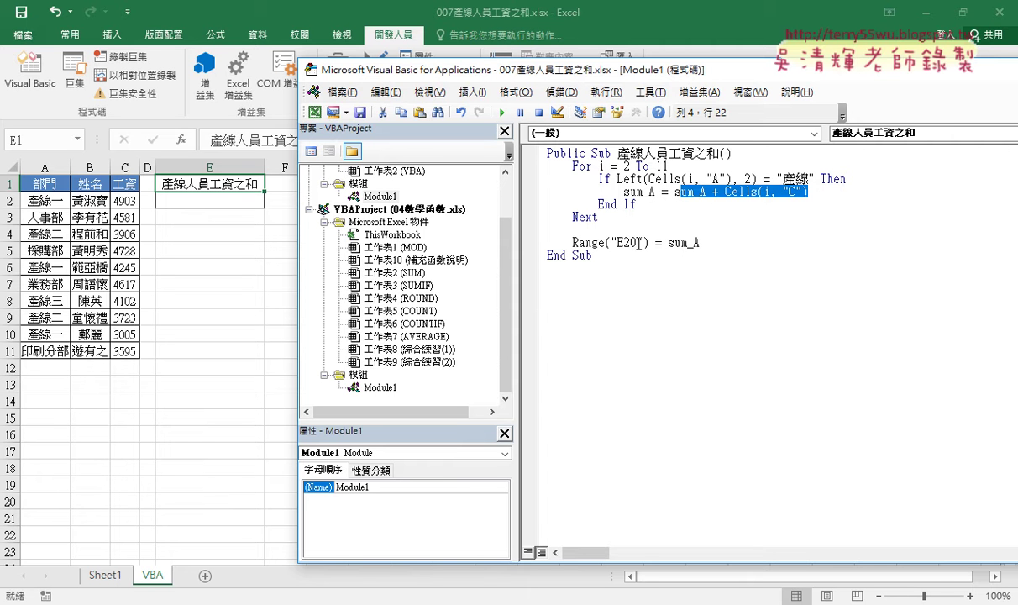
{"action": "left_click_drag", "start_coordinate": [638, 243], "coordinate": [630, 242]}
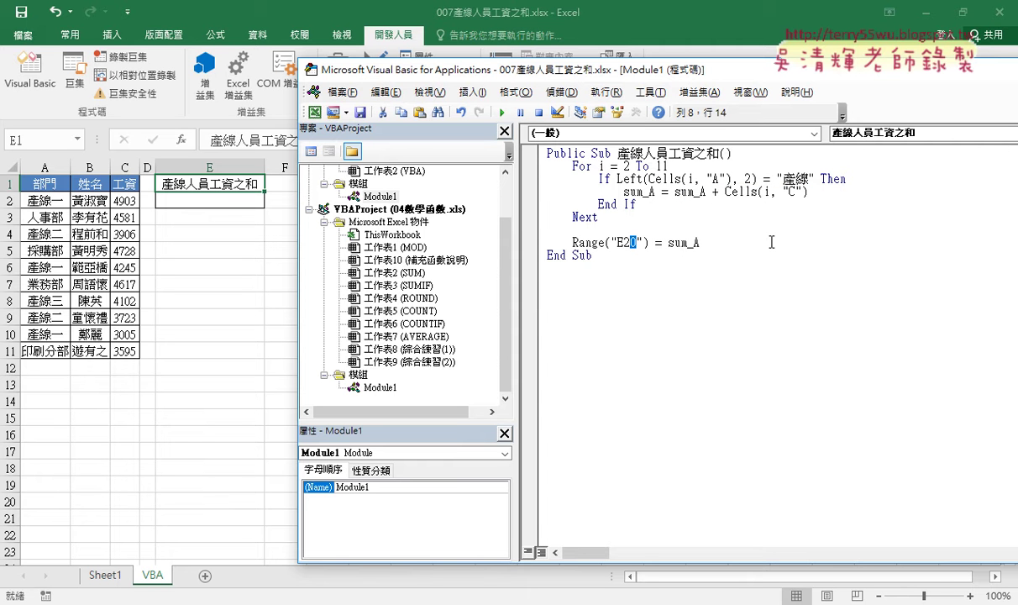
Change Range("E20") to Range("E2"), then review the 2 To 11 loop, Left condition and sum_A.
{"action": "key", "text": "Delete"}
{"action": "left_click", "coordinate": [755, 333]}
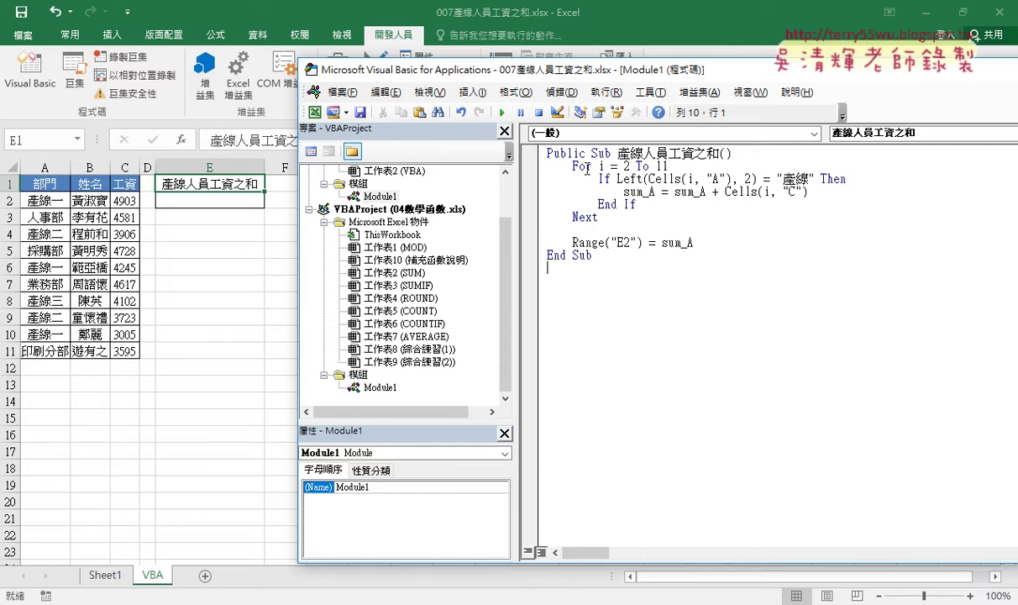
{"action": "left_click_drag", "start_coordinate": [571, 166], "coordinate": [669, 166]}
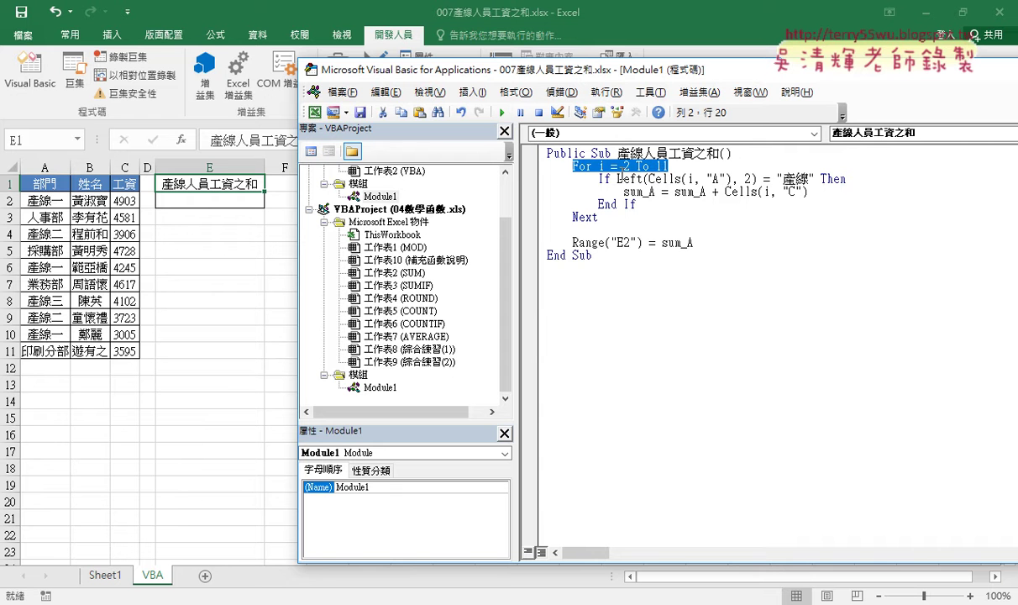
{"action": "left_click_drag", "start_coordinate": [617, 178], "coordinate": [814, 179]}
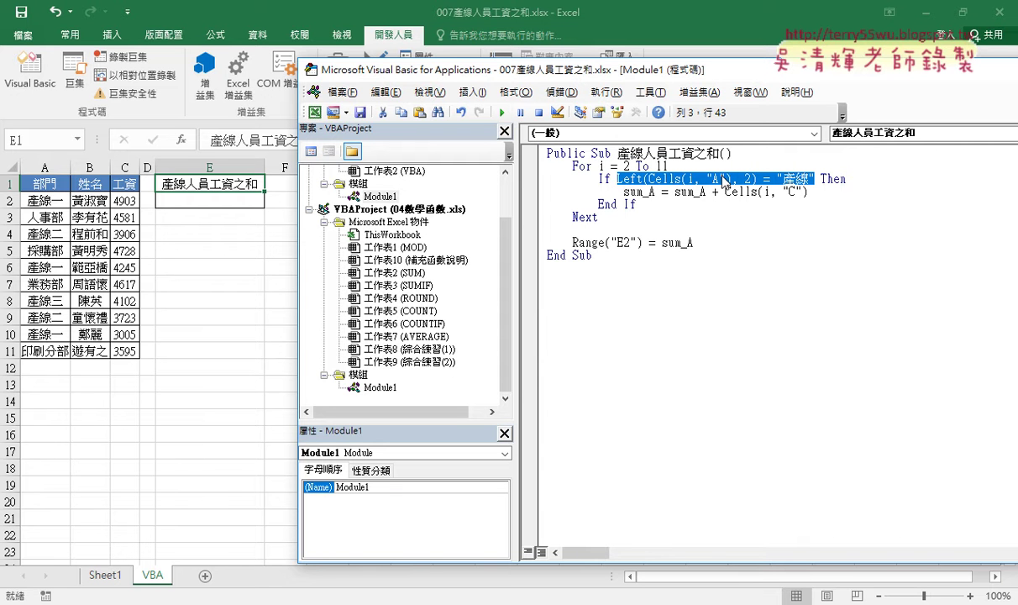
{"action": "left_click_drag", "start_coordinate": [808, 191], "coordinate": [724, 191]}
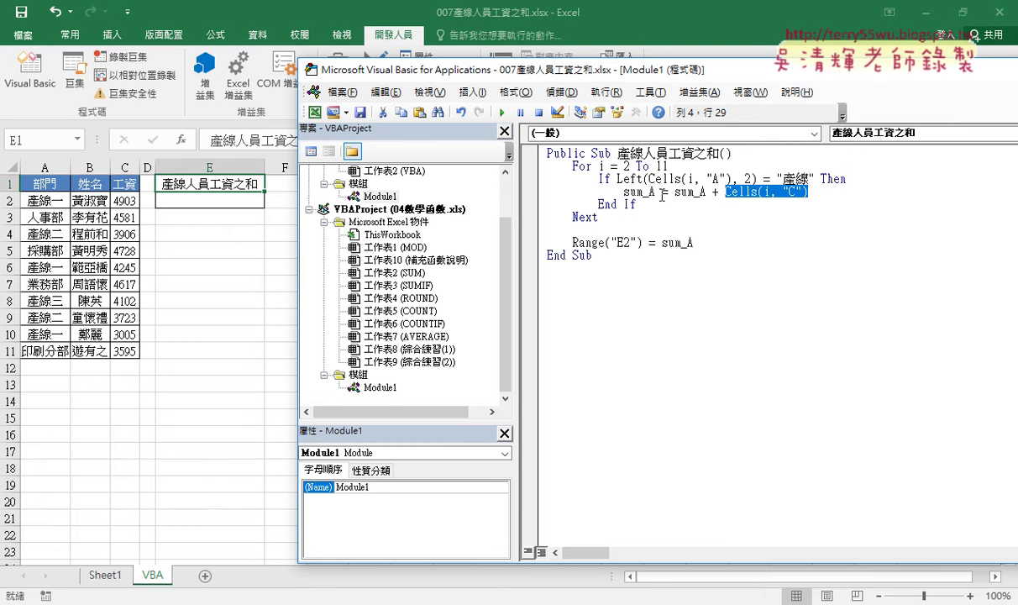
{"action": "left_click_drag", "start_coordinate": [693, 243], "coordinate": [662, 243]}
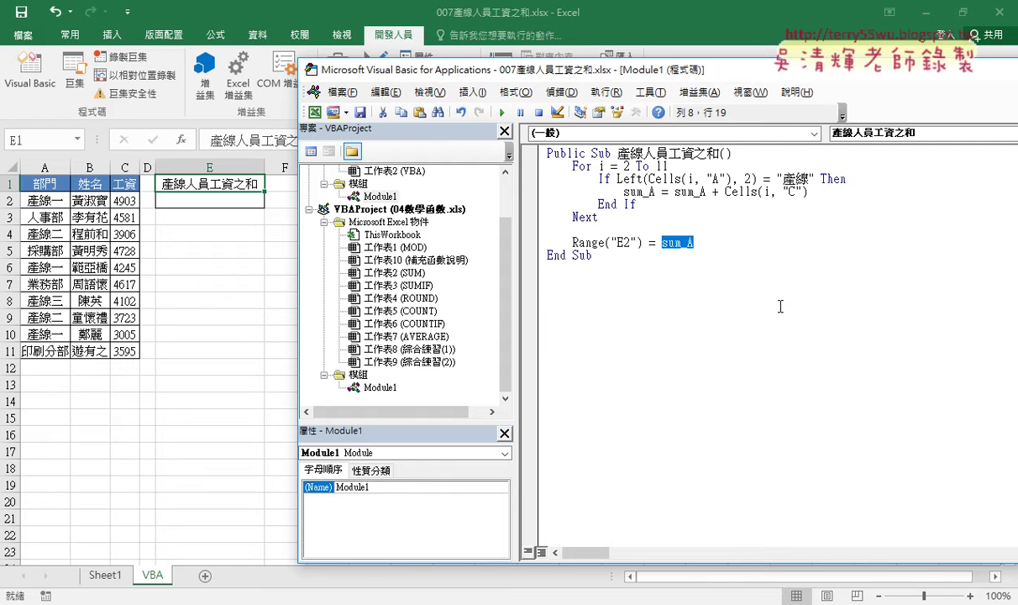
Run 產線人員工資之和 so E2 shows 23884, and compare with Sheet1's SUMIF total.
{"action": "left_click", "coordinate": [626, 220]}
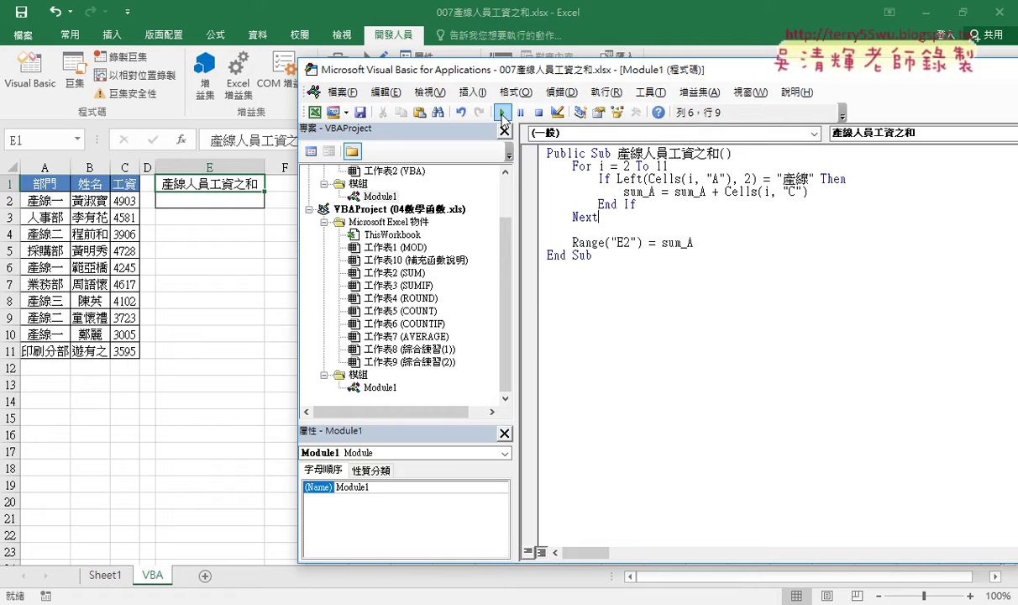
{"action": "left_click", "coordinate": [502, 112]}
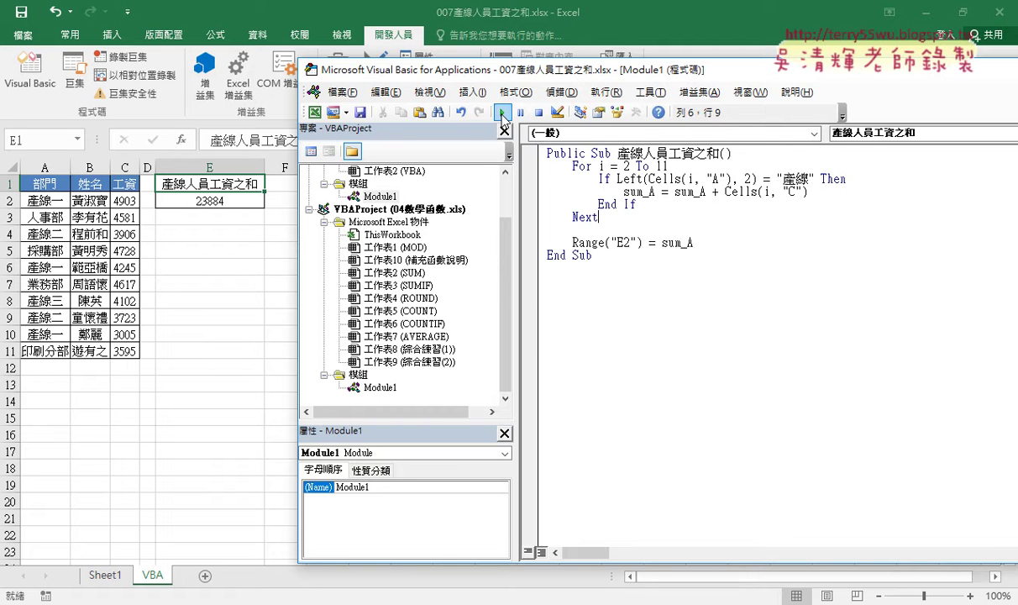
{"action": "left_click", "coordinate": [101, 578]}
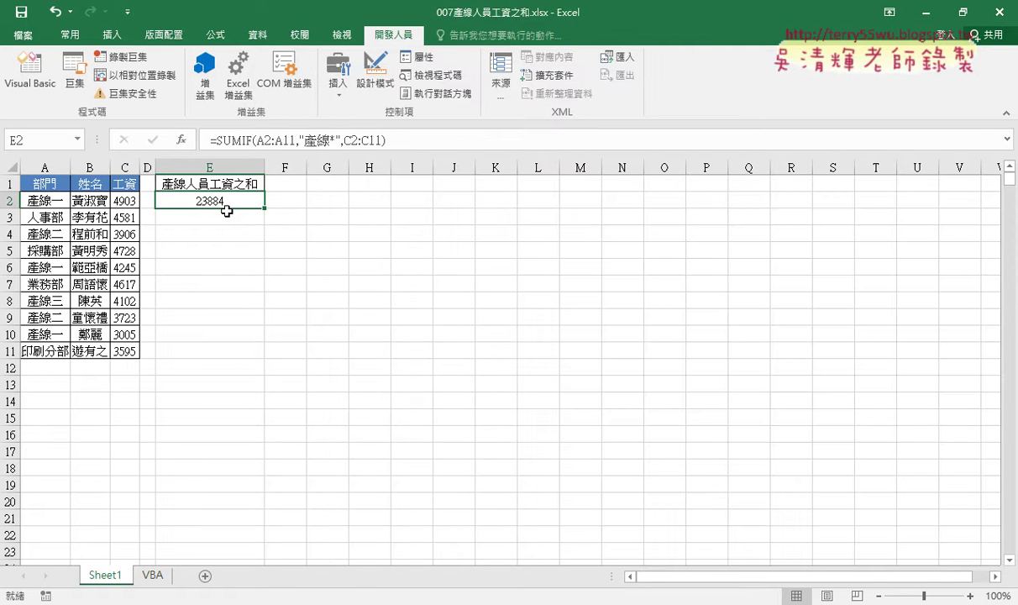
{"action": "left_click", "coordinate": [154, 575]}
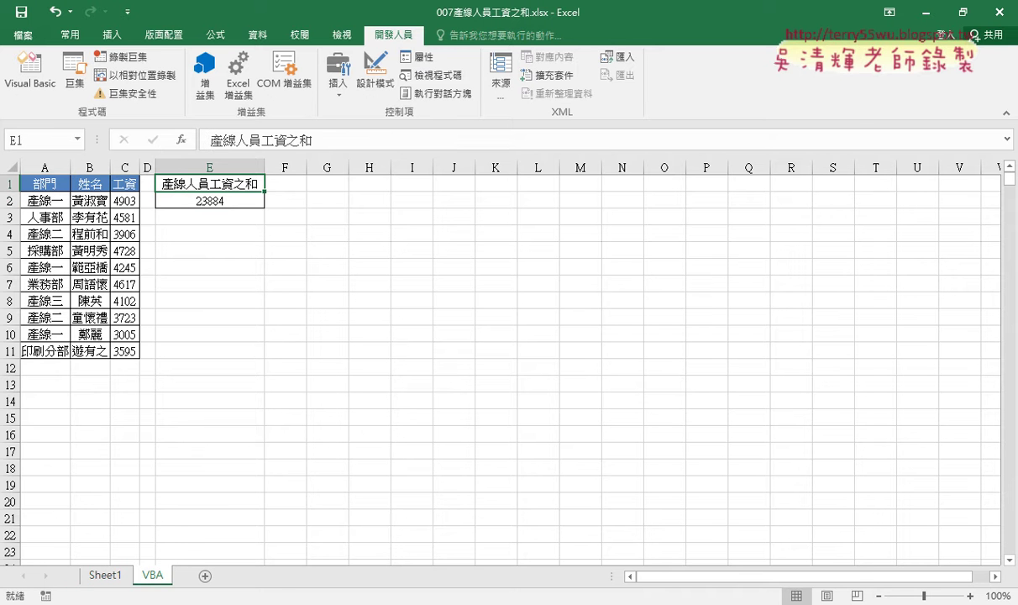
Open 011苗栗和宜蘭的總人數.xlsx from the 04數學函數 folder window.
{"action": "mouse_move", "coordinate": [175, 604]}
{"action": "mouse_move", "coordinate": [135, 604]}
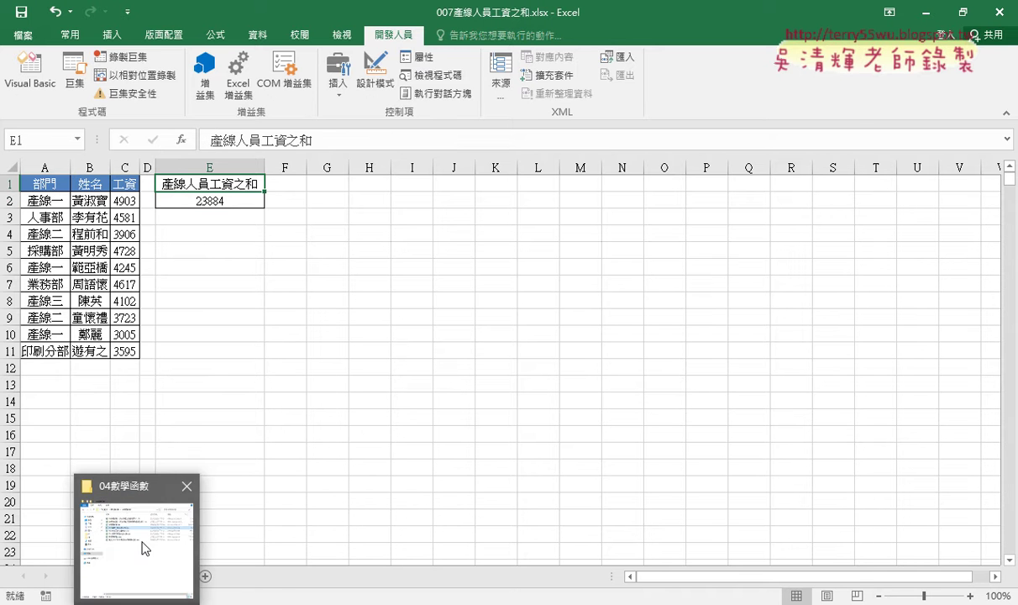
{"action": "left_click", "coordinate": [137, 514]}
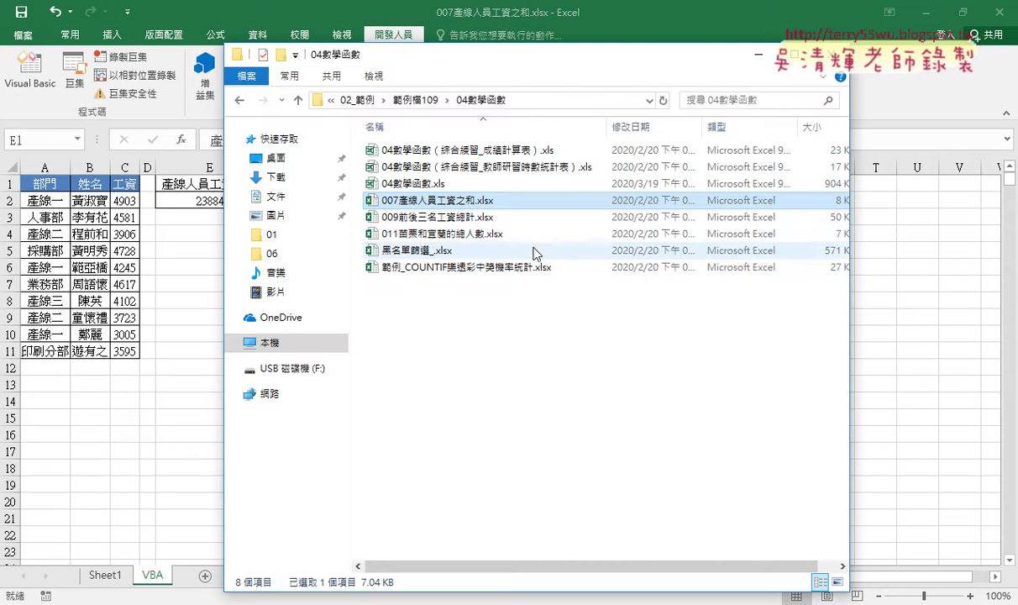
{"action": "double_click", "coordinate": [427, 236]}
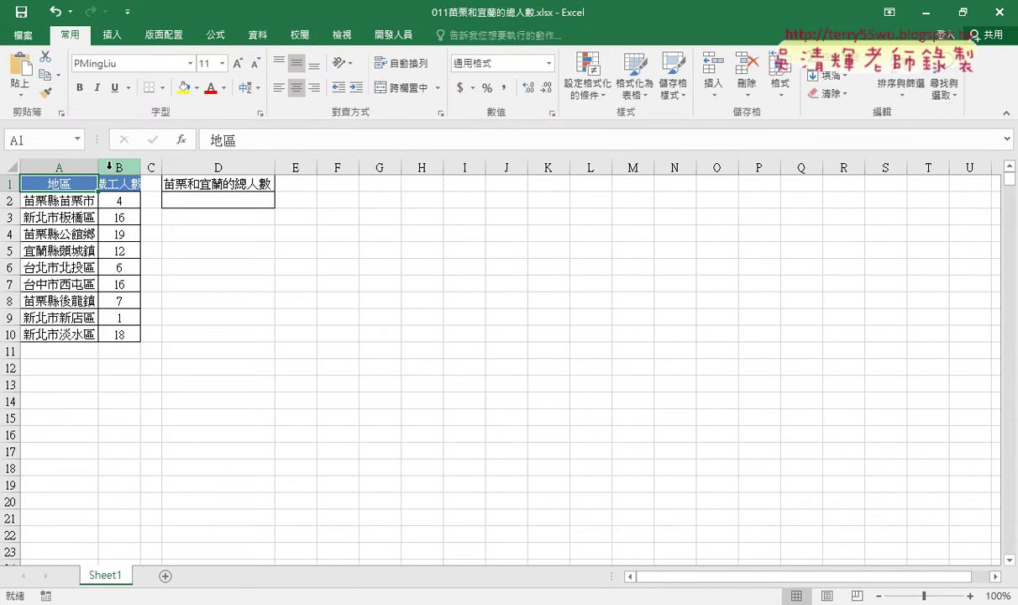
Widen column A, autofit column B to 職工人數, and start inserting a function in D2.
{"action": "left_click_drag", "start_coordinate": [98, 167], "coordinate": [105, 167]}
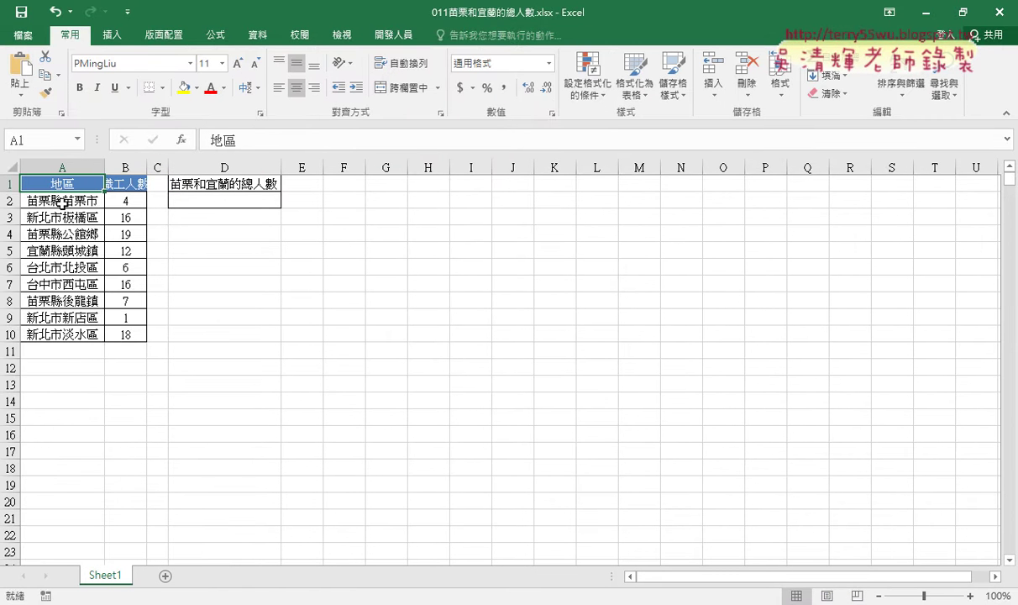
{"action": "left_click", "coordinate": [273, 200]}
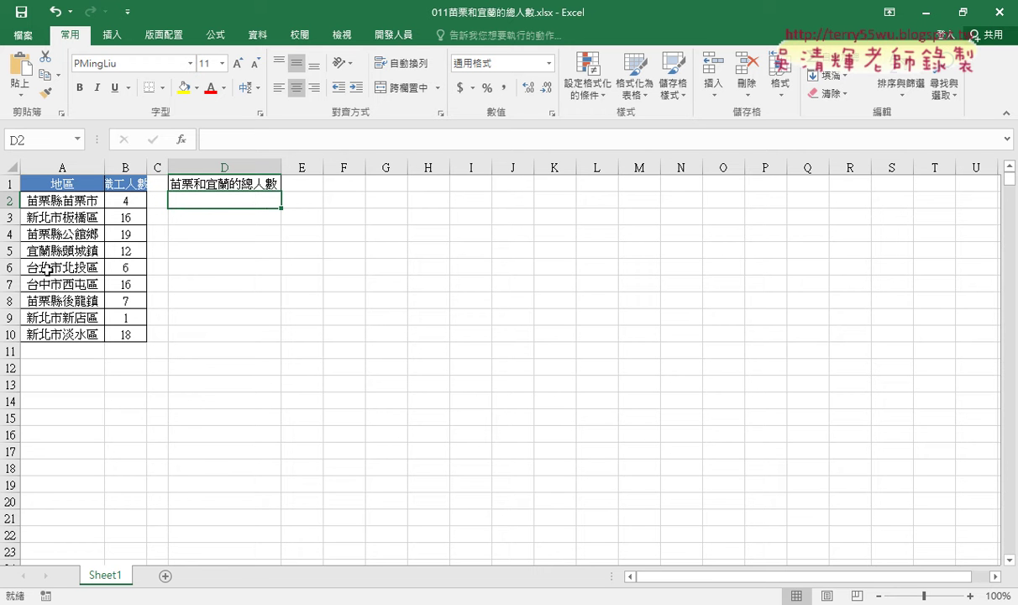
{"action": "double_click", "coordinate": [147, 167]}
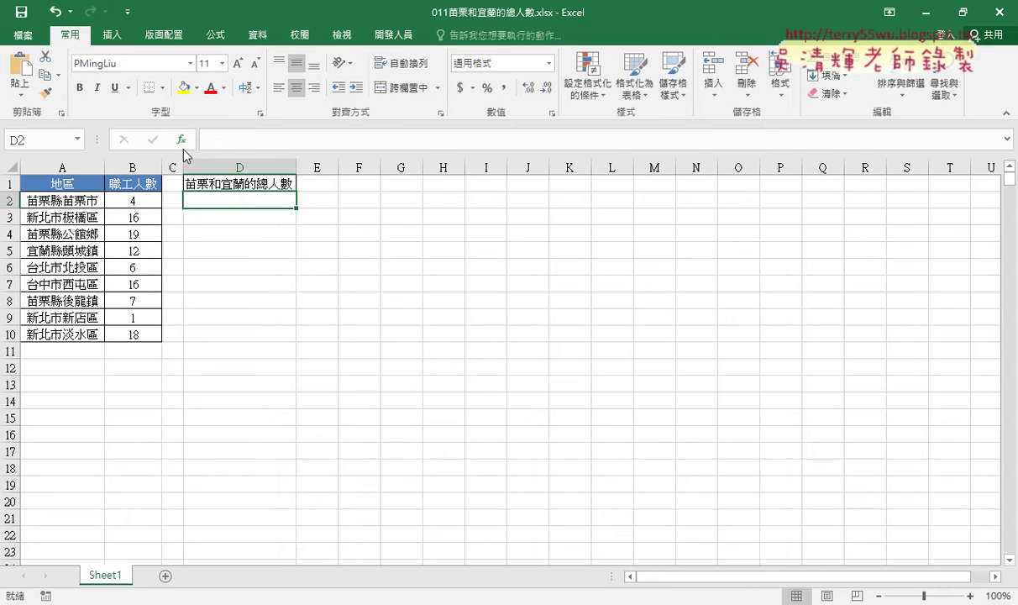
{"action": "left_click", "coordinate": [181, 141]}
Choose SUMIF for D2 with Range A2:A10 and Criteria "苗栗*".
{"action": "double_click", "coordinate": [393, 215]}
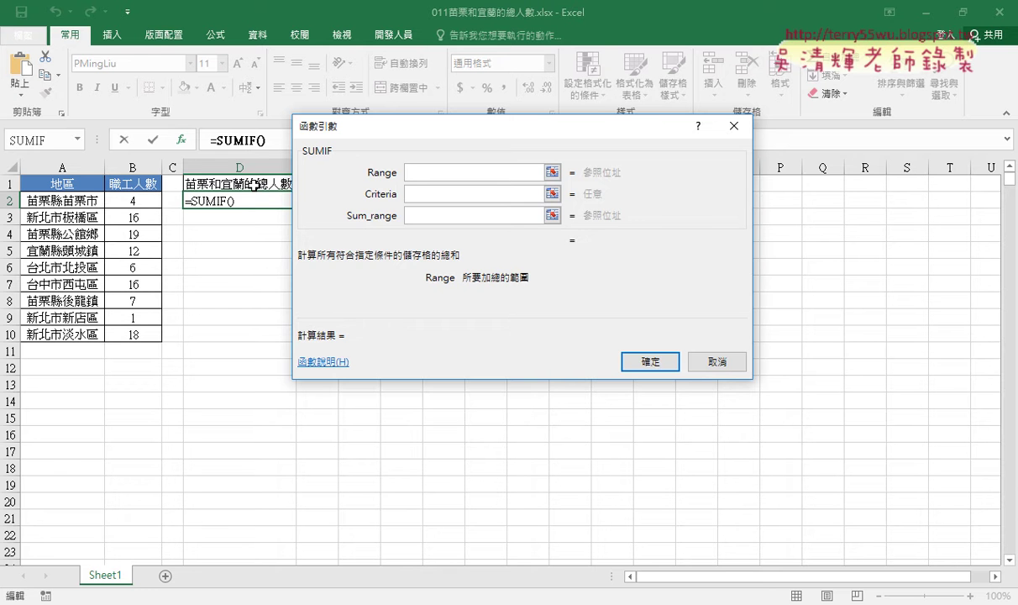
{"action": "left_click", "coordinate": [74, 201]}
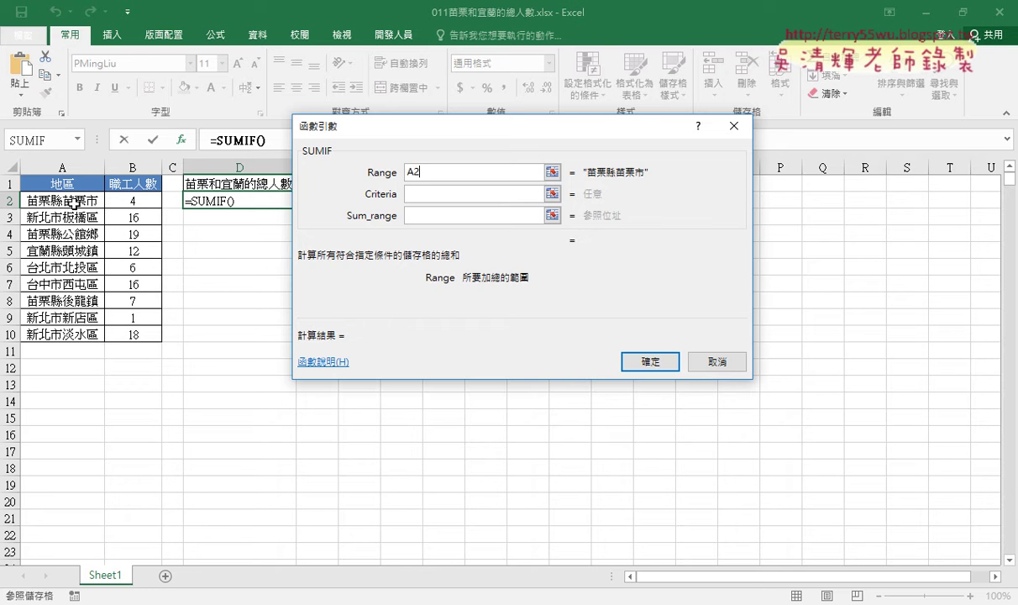
{"action": "left_click_drag", "start_coordinate": [73, 202], "coordinate": [74, 334]}
{"action": "left_click", "coordinate": [430, 193]}
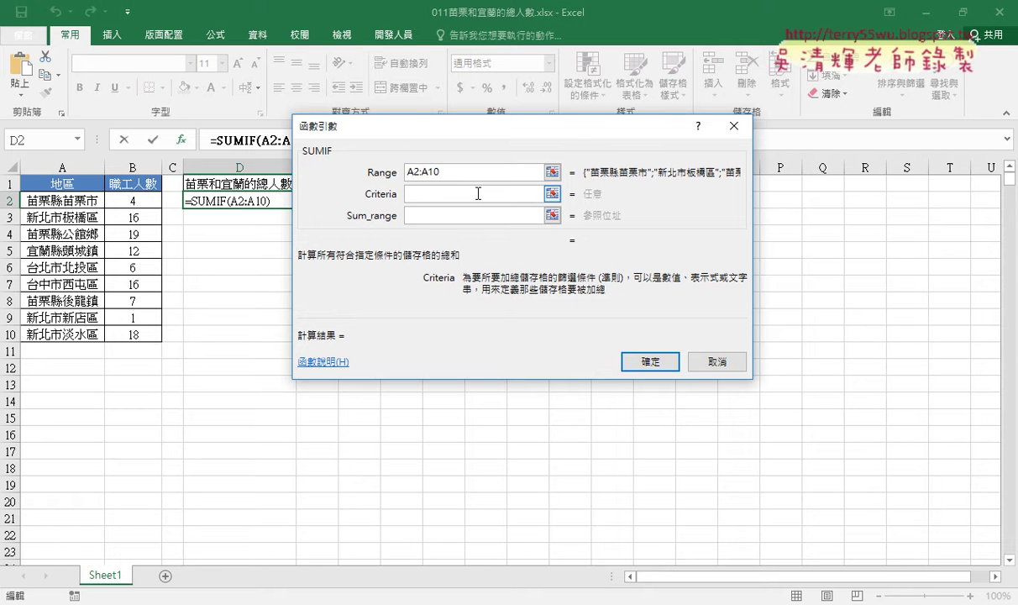
{"action": "type", "text": "\"\""}
{"action": "type", "text": "m"}
{"action": "key", "text": "BackSpace"}
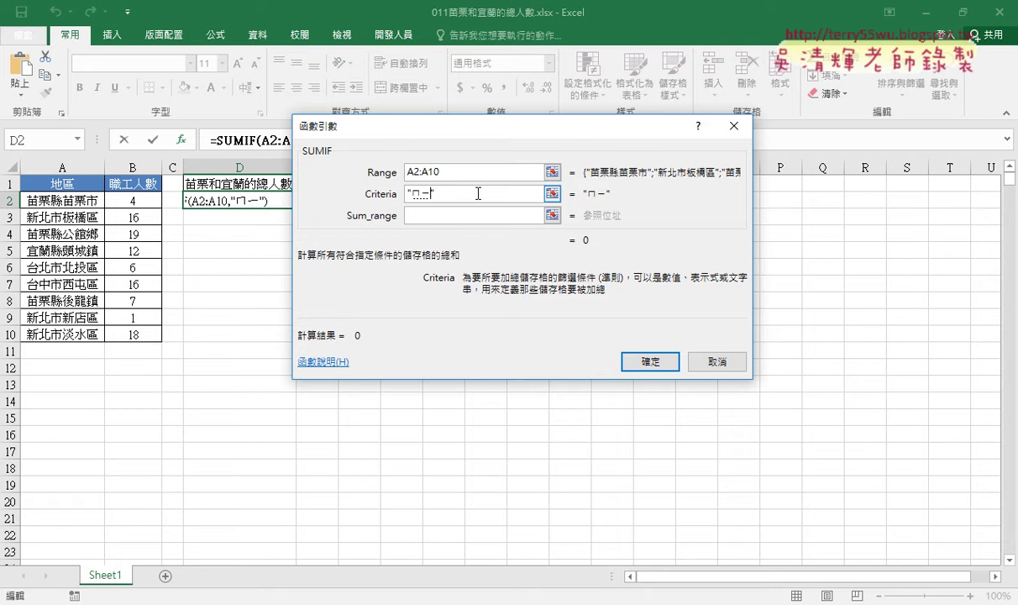
{"action": "type", "text": "苗ㄌㄧ栗"}
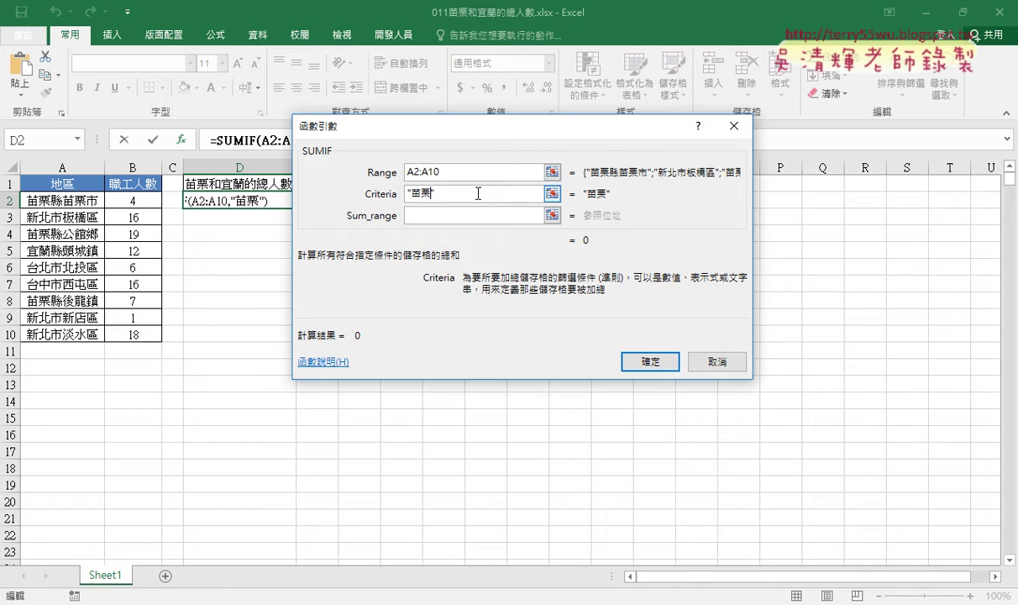
{"action": "type", "text": "*"}
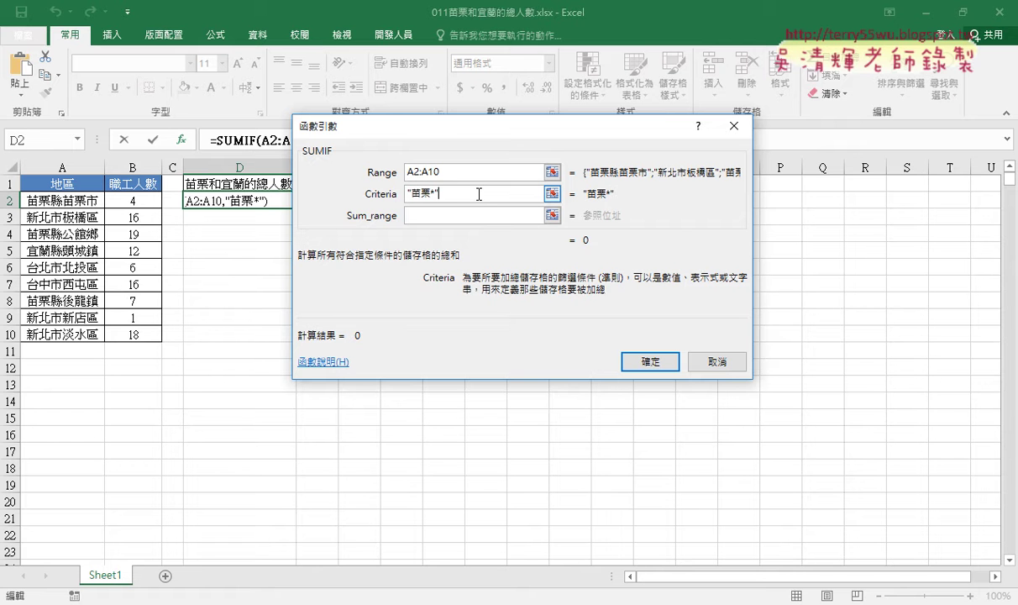
{"action": "left_click", "coordinate": [416, 217]}
Fix the SUMIF criterion so it reads the wildcard 苗栗*.
{"action": "left_click", "coordinate": [454, 193]}
{"action": "double_click", "coordinate": [450, 194]}
{"action": "left_click", "coordinate": [441, 193]}
{"action": "type", "text": "ㄈ"}
{"action": "key", "text": "BackSpace"}
{"action": "type", "text": "or"}
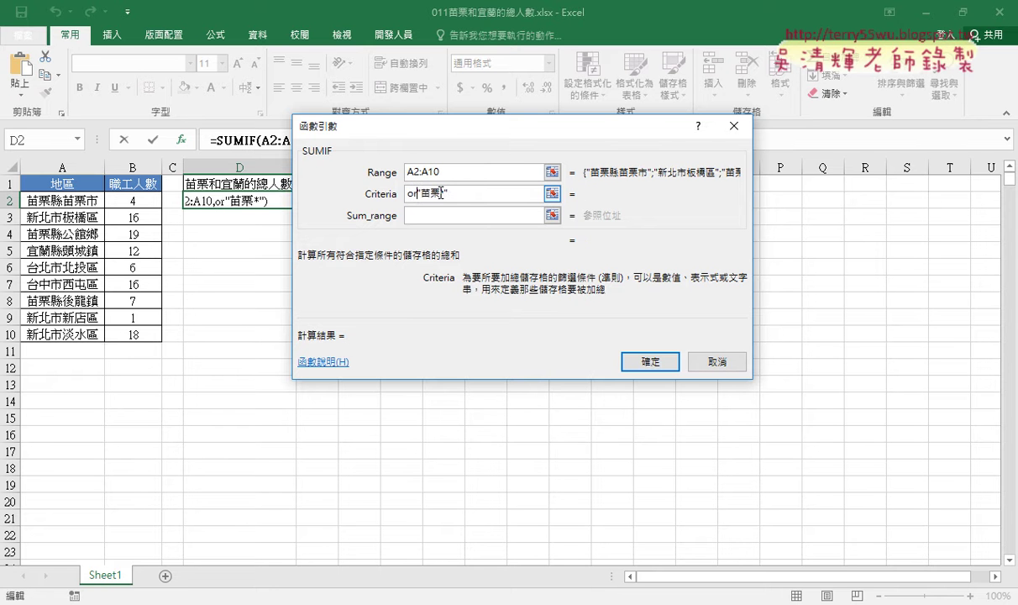
{"action": "type", "text": "*"}
{"action": "key", "text": "BackSpace"}
{"action": "type", "text": "("}
{"action": "left_click", "coordinate": [476, 195]}
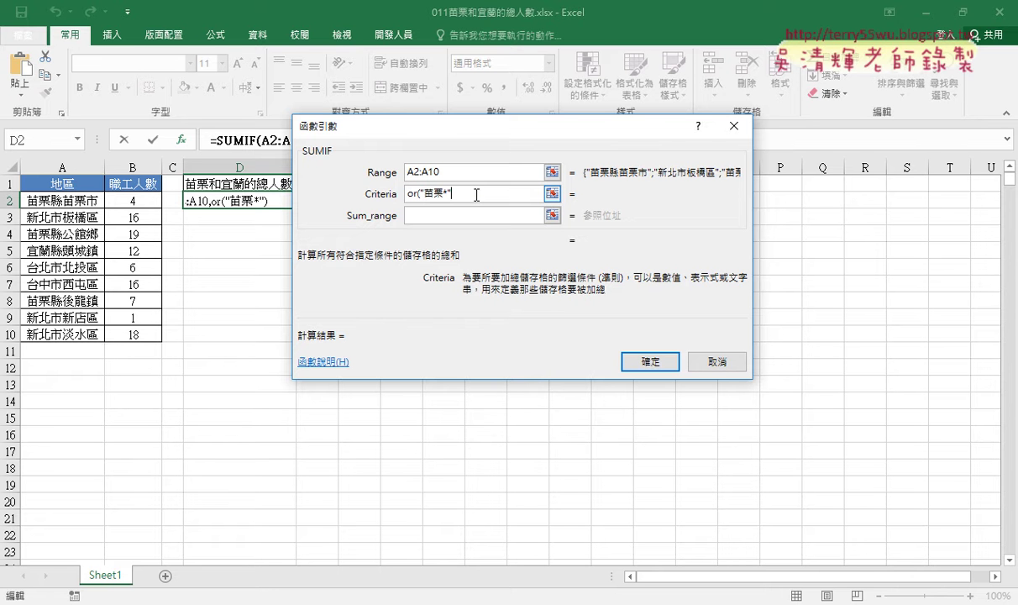
{"action": "key", "text": "Home"}
{"action": "key", "text": "Delete"}
{"action": "key", "text": "Delete"}
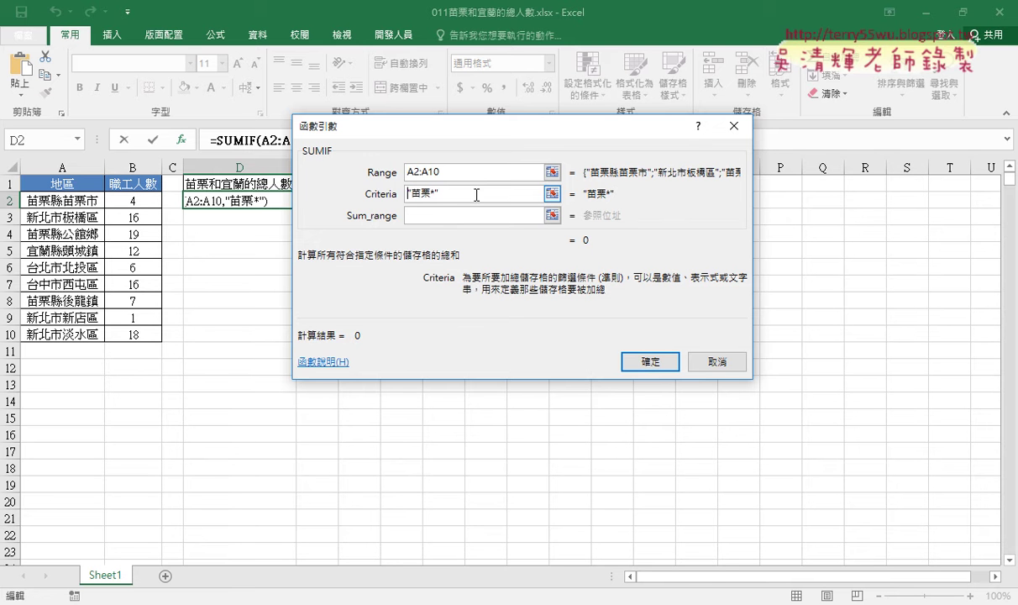
Set Sum_range to B2:B10 and confirm, so D2 returns 30.
{"action": "left_click", "coordinate": [425, 216]}
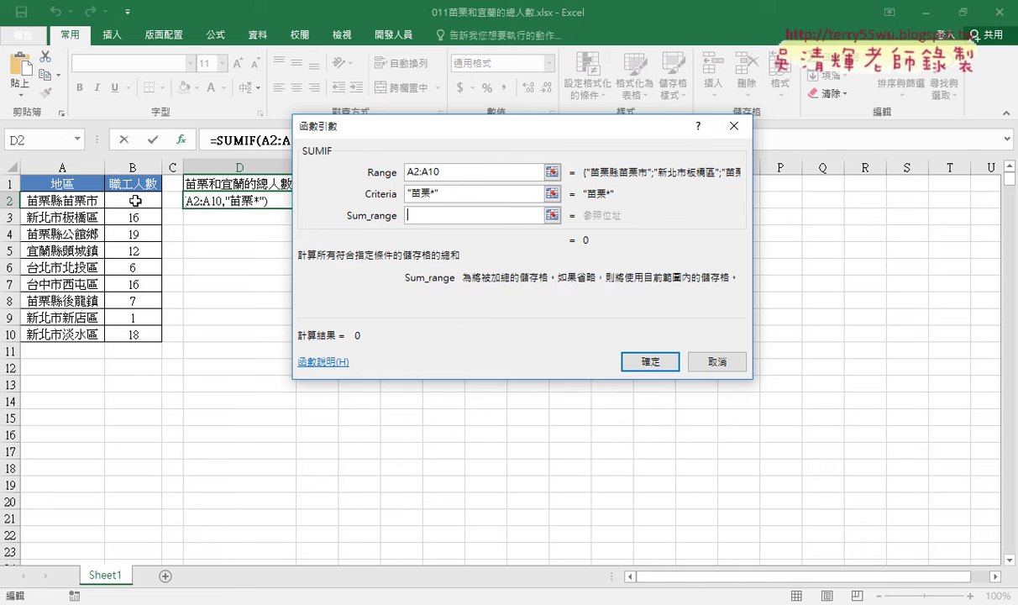
{"action": "left_click_drag", "start_coordinate": [132, 200], "coordinate": [137, 332]}
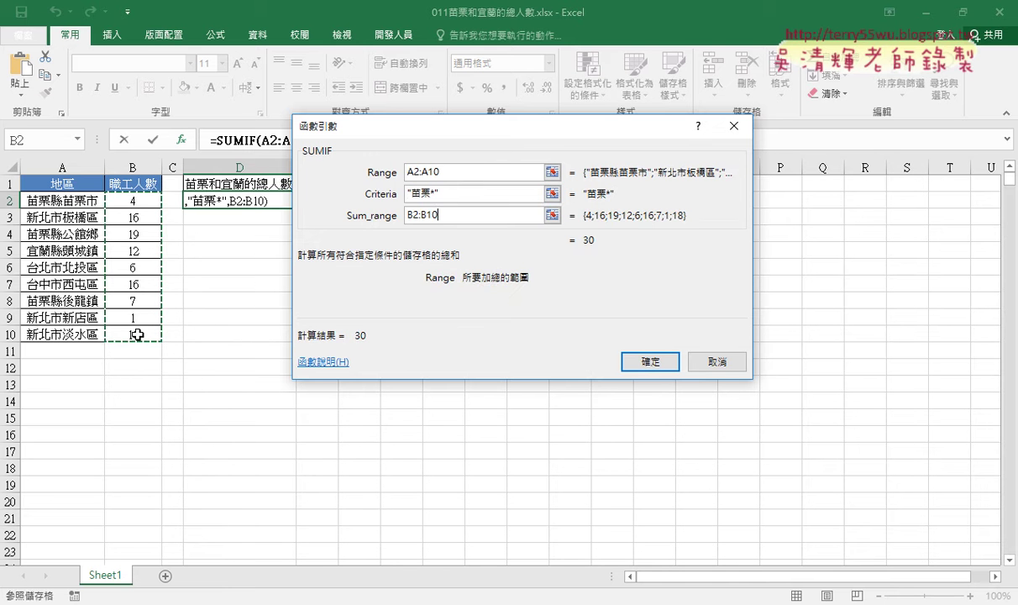
{"action": "left_click", "coordinate": [648, 361]}
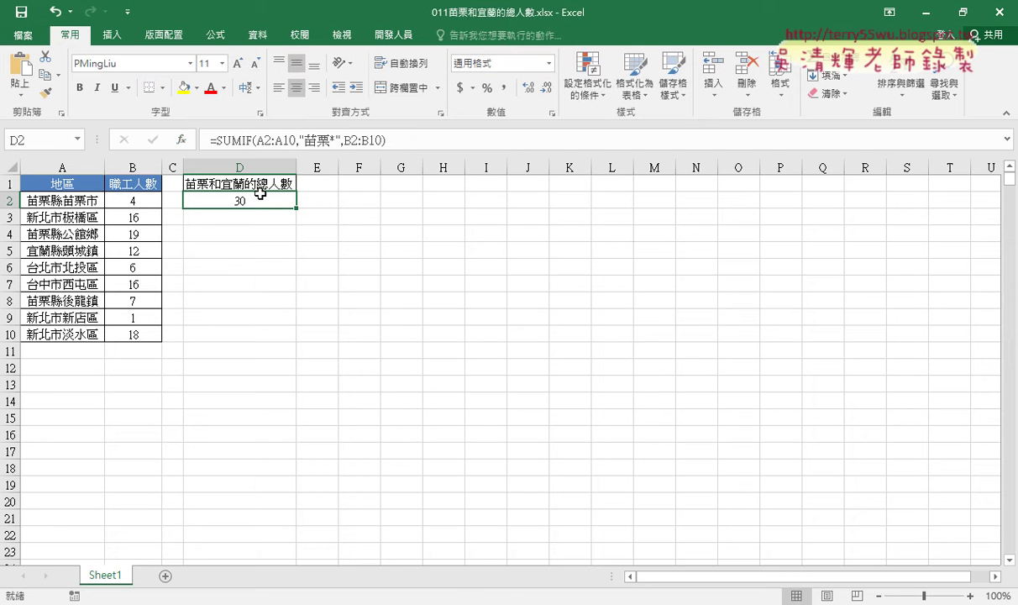
{"action": "left_click_drag", "start_coordinate": [399, 139], "coordinate": [210, 139]}
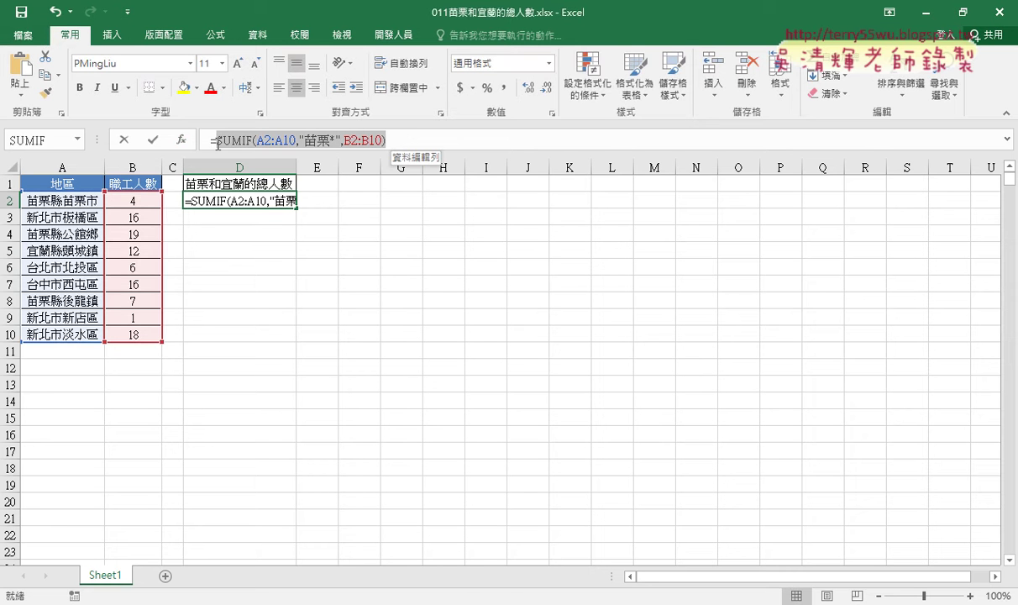
Append +SUMIF(A2:A10,"宜蘭*",B2:B10) to D2's formula, making the total 42.
{"action": "right_click", "coordinate": [250, 143]}
{"action": "left_click", "coordinate": [278, 175]}
{"action": "left_click", "coordinate": [399, 139]}
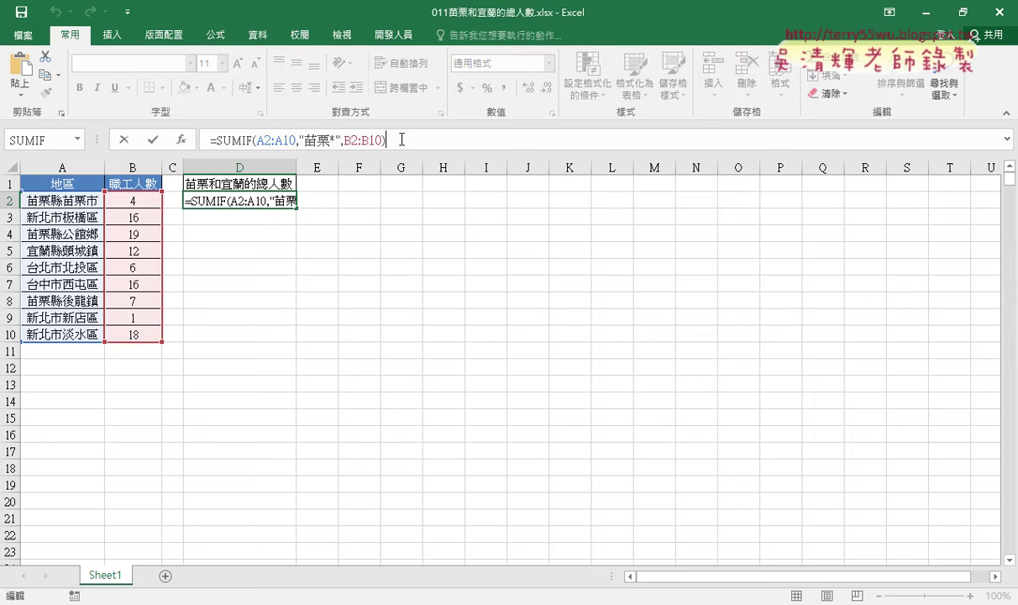
{"action": "type", "text": "+"}
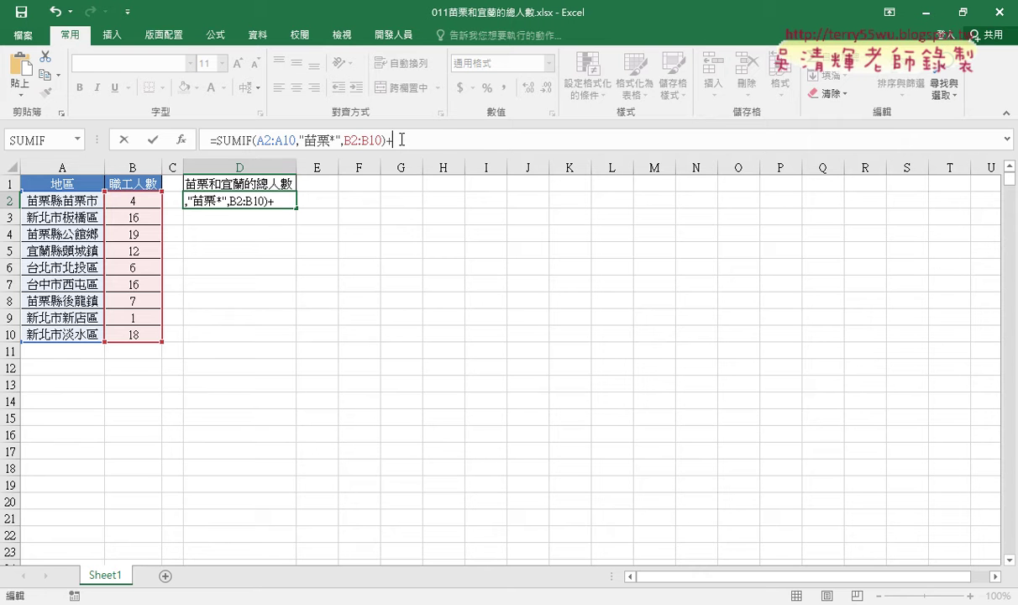
{"action": "key", "text": "ctrl+v"}
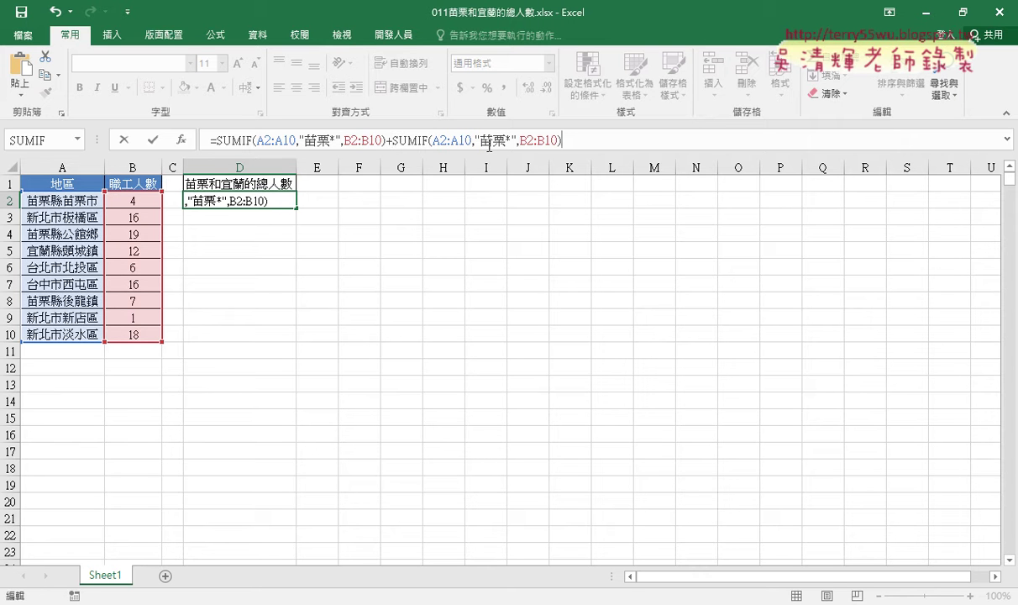
{"action": "left_click_drag", "start_coordinate": [481, 140], "coordinate": [503, 141]}
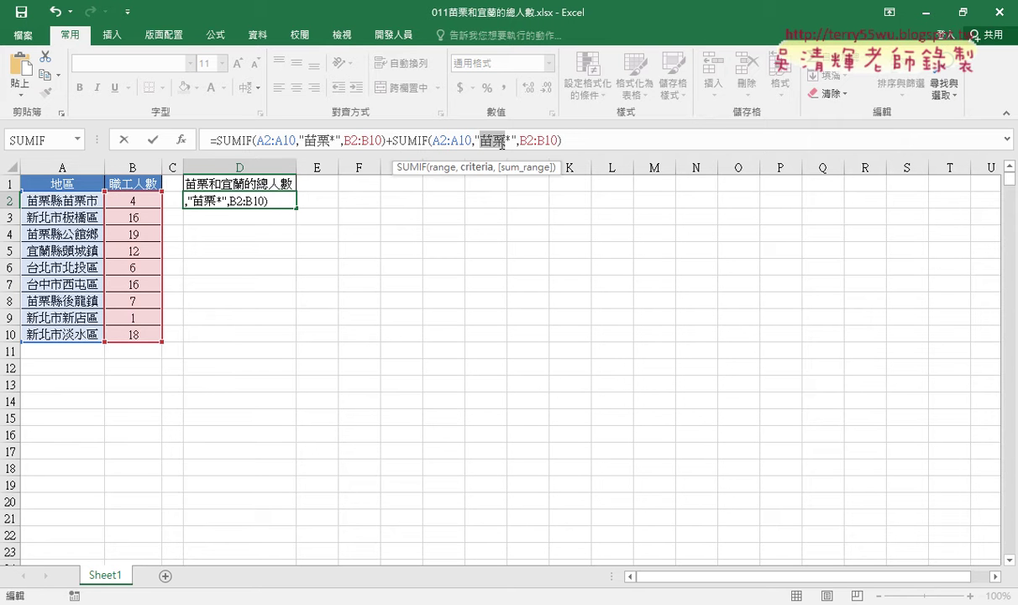
{"action": "key", "text": "BackSpace"}
{"action": "type", "text": "ㄧ"}
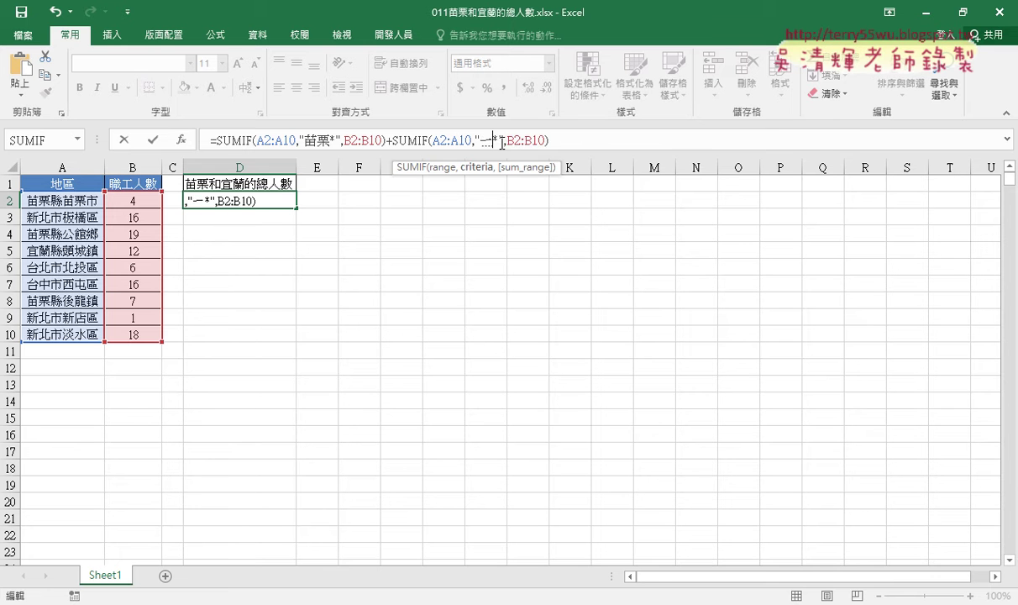
{"action": "type", "text": "宜蘭"}
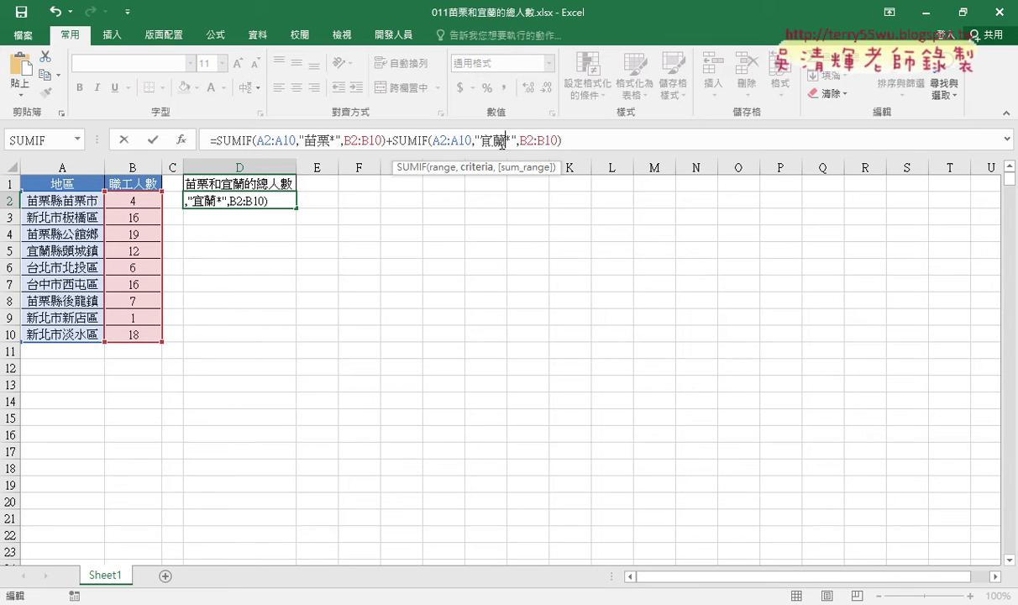
{"action": "left_click", "coordinate": [153, 141]}
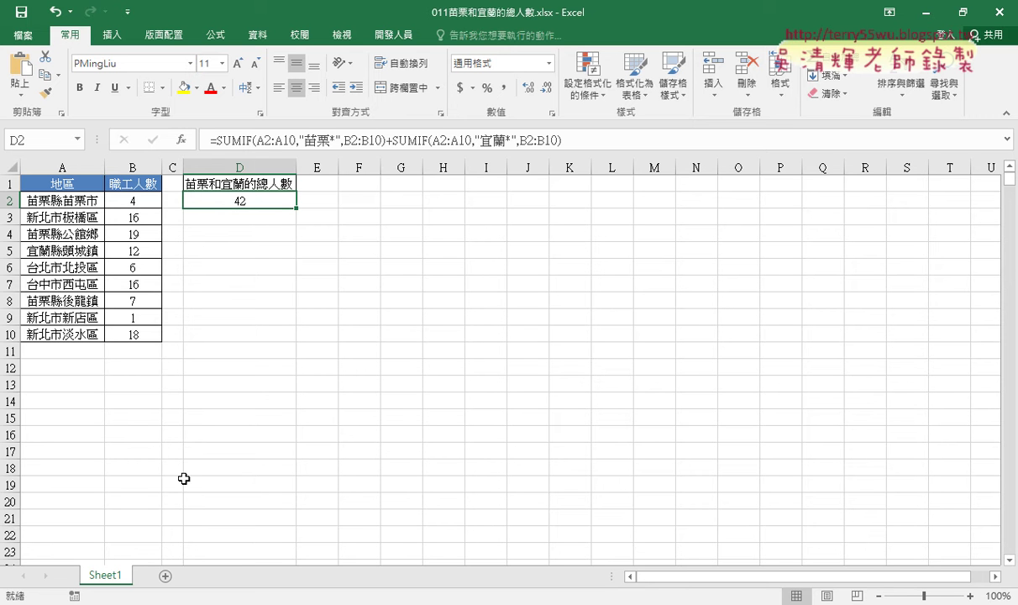
Duplicate Sheet1 as a sheet named VBA, then show the Developer tab.
{"action": "left_click_drag", "start_coordinate": [122, 576], "coordinate": [167, 581]}
{"action": "double_click", "coordinate": [167, 576]}
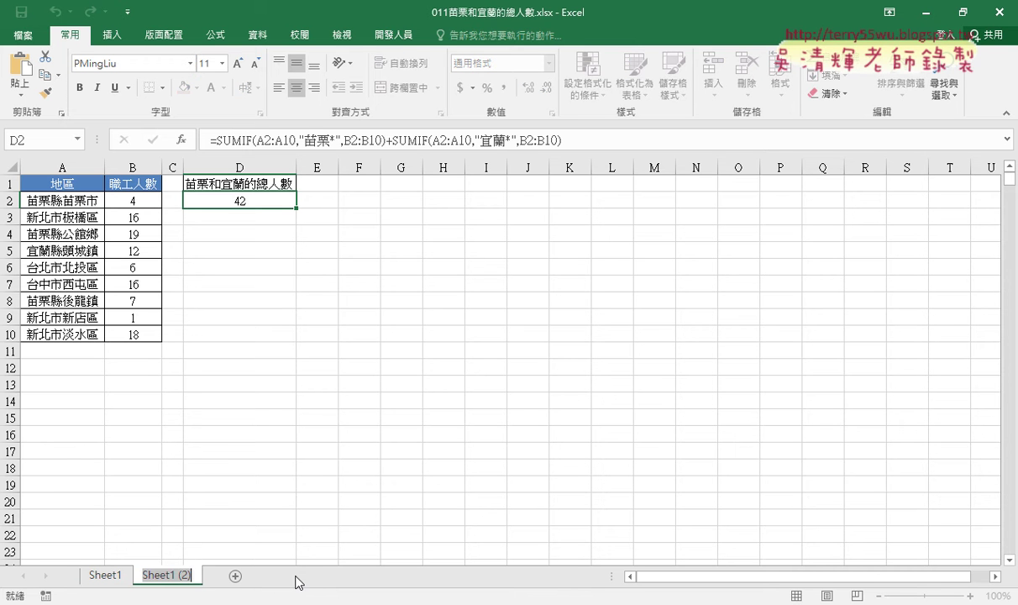
{"action": "type", "text": "VB"}
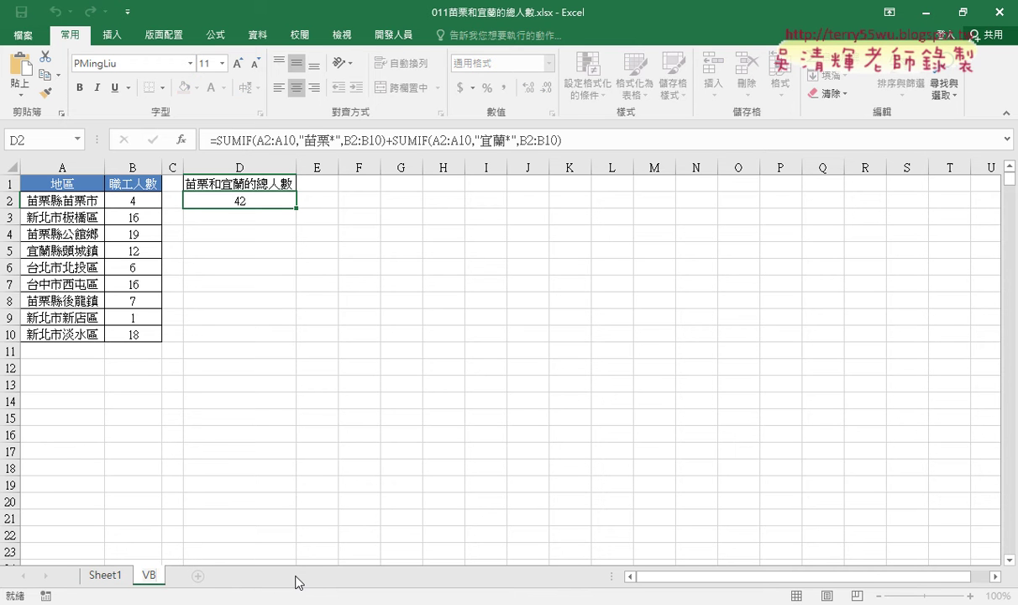
{"action": "type", "text": "A"}
{"action": "left_click", "coordinate": [356, 432]}
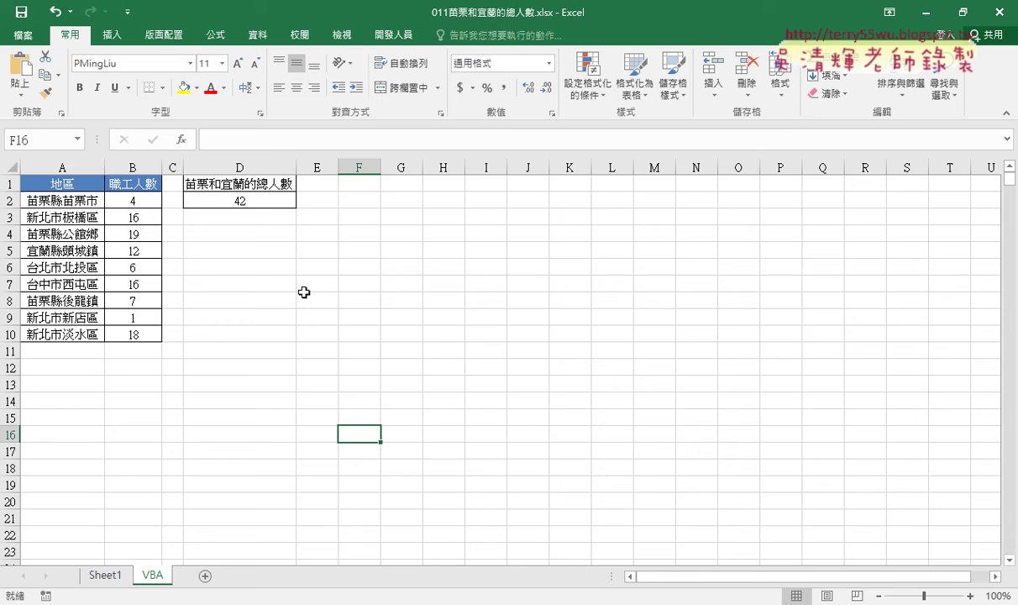
{"action": "left_click", "coordinate": [254, 200]}
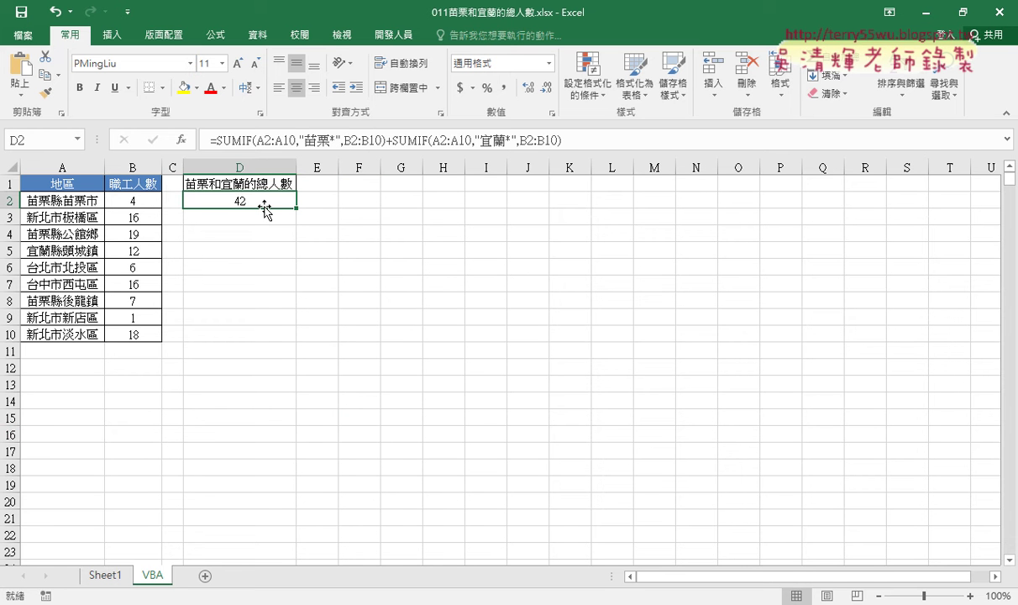
{"action": "left_click", "coordinate": [394, 35]}
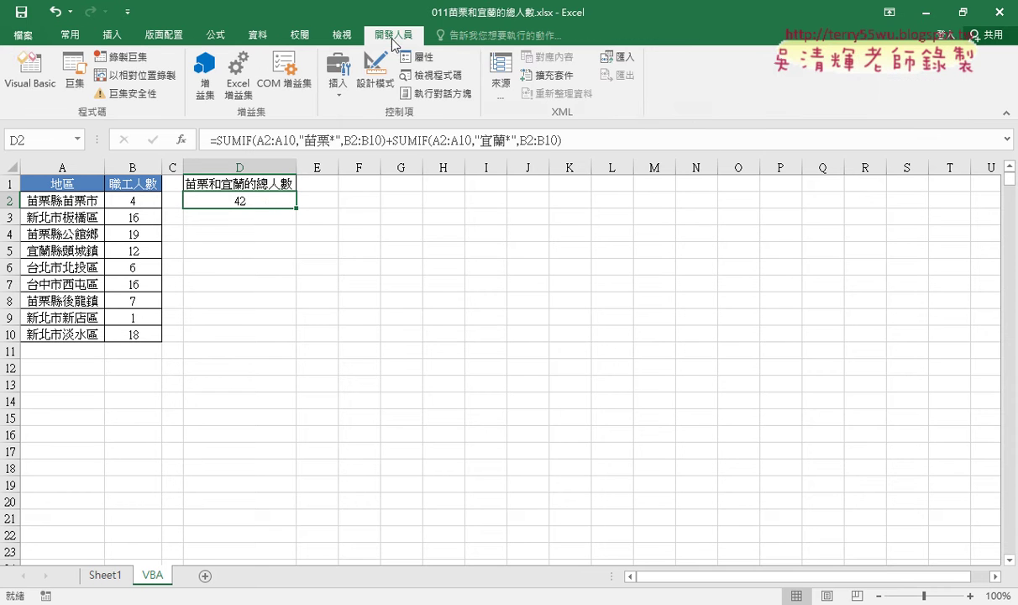
In the VBA editor, insert a new Module1 into the 011 workbook's project.
{"action": "left_click", "coordinate": [44, 87]}
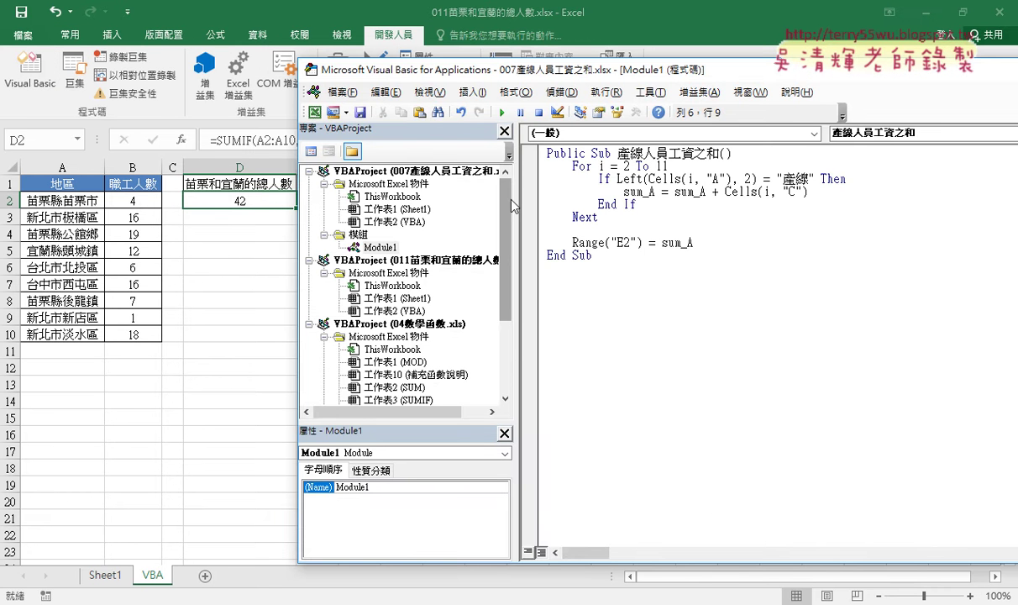
{"action": "left_click_drag", "start_coordinate": [514, 206], "coordinate": [557, 206]}
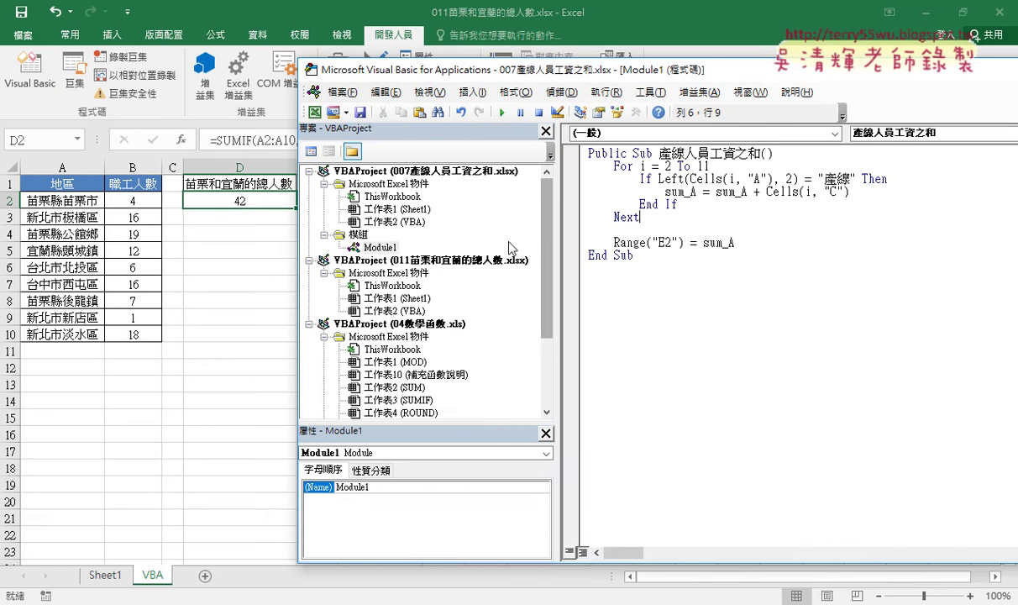
{"action": "left_click", "coordinate": [424, 260]}
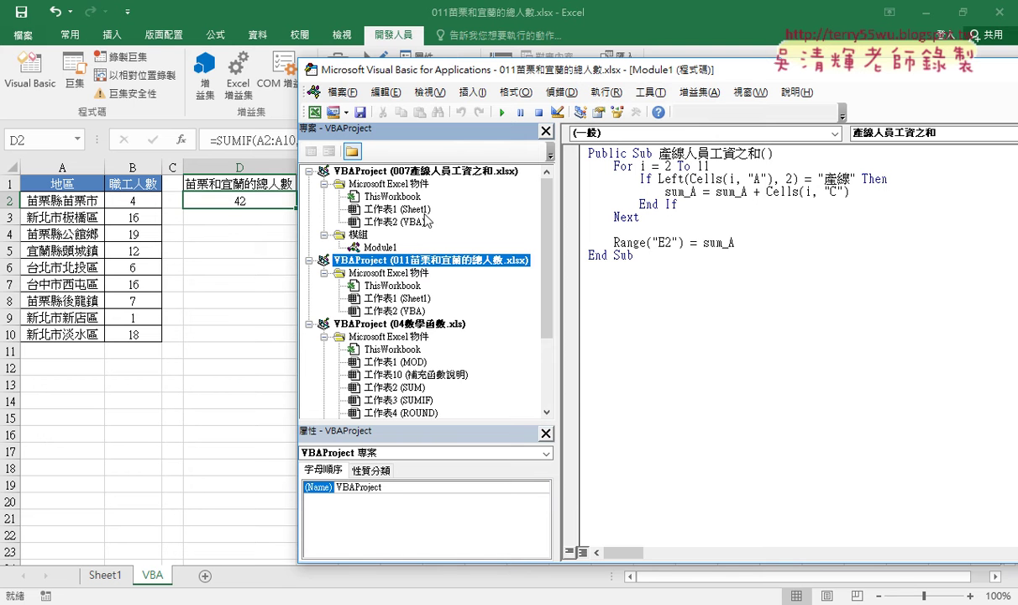
{"action": "right_click", "coordinate": [411, 262]}
{"action": "mouse_move", "coordinate": [454, 330]}
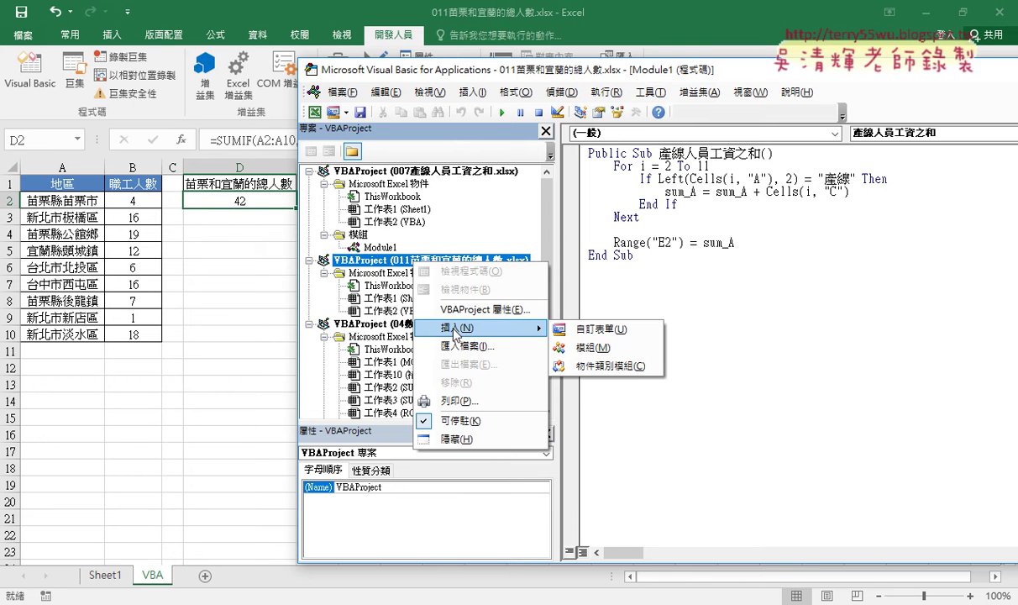
{"action": "left_click", "coordinate": [593, 347]}
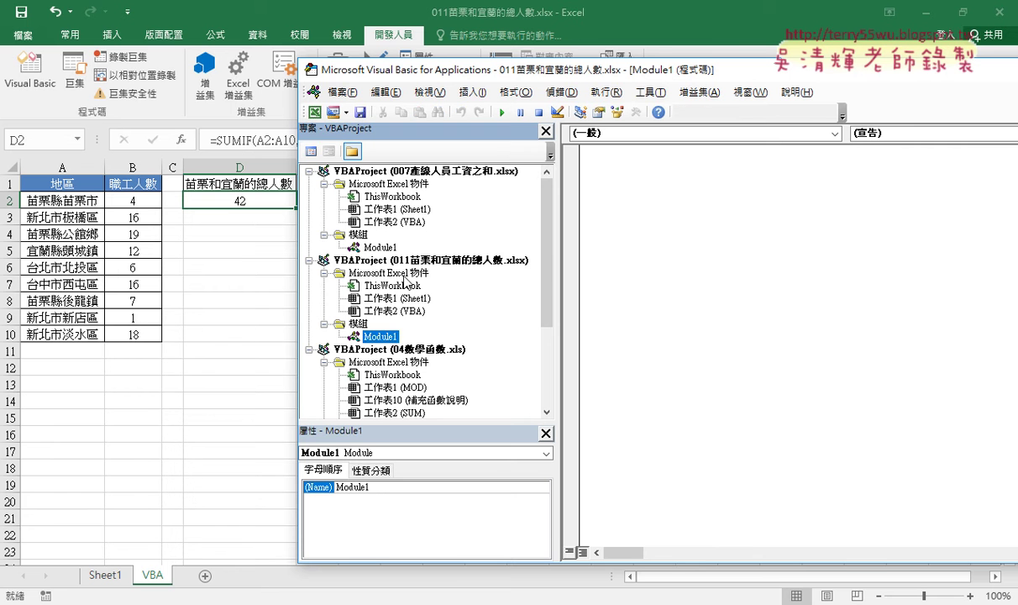
{"action": "left_click", "coordinate": [374, 336]}
{"action": "left_click", "coordinate": [386, 260]}
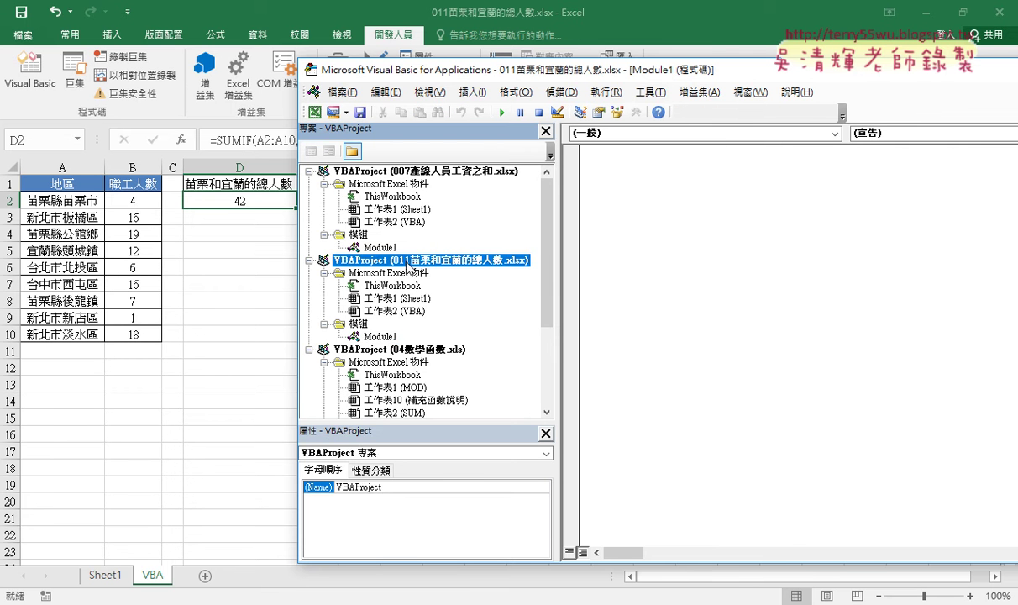
{"action": "left_click", "coordinate": [380, 337]}
Open the 007 workbook's Module1 macro code and select all of it.
{"action": "left_click", "coordinate": [623, 255]}
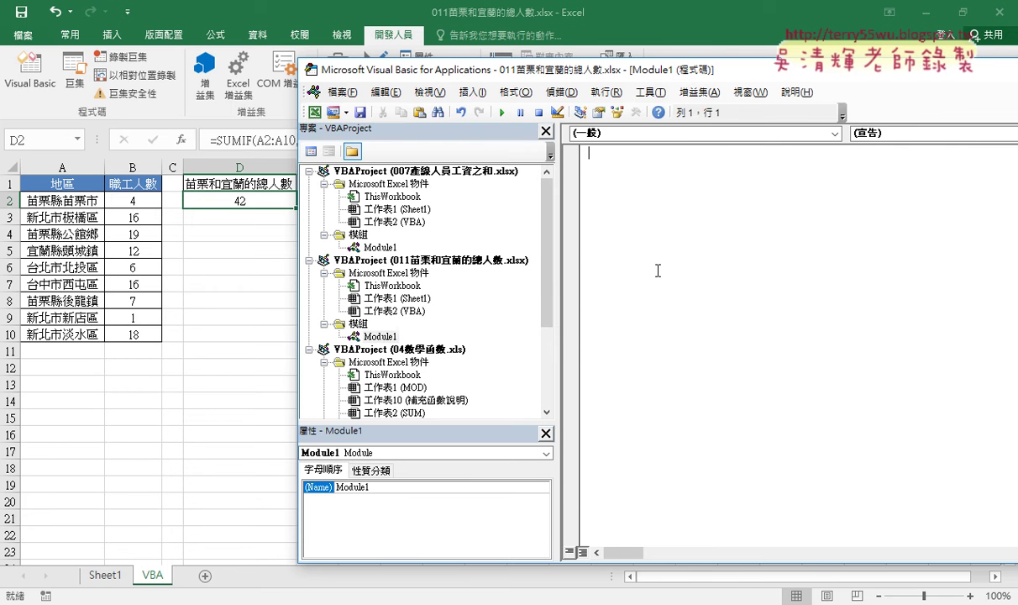
{"action": "left_click", "coordinate": [382, 247]}
{"action": "double_click", "coordinate": [385, 249]}
{"action": "key", "text": "ctrl+a"}
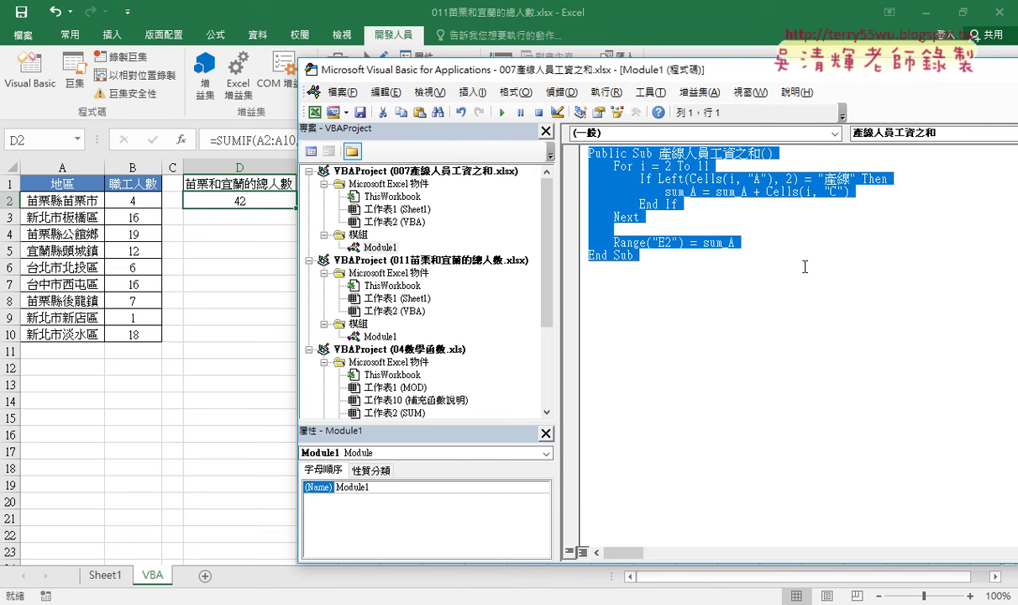
Inspect D2's SUMIF arguments, including the 苗栗* criterion, and close the dialog unchanged.
{"action": "left_click", "coordinate": [222, 195]}
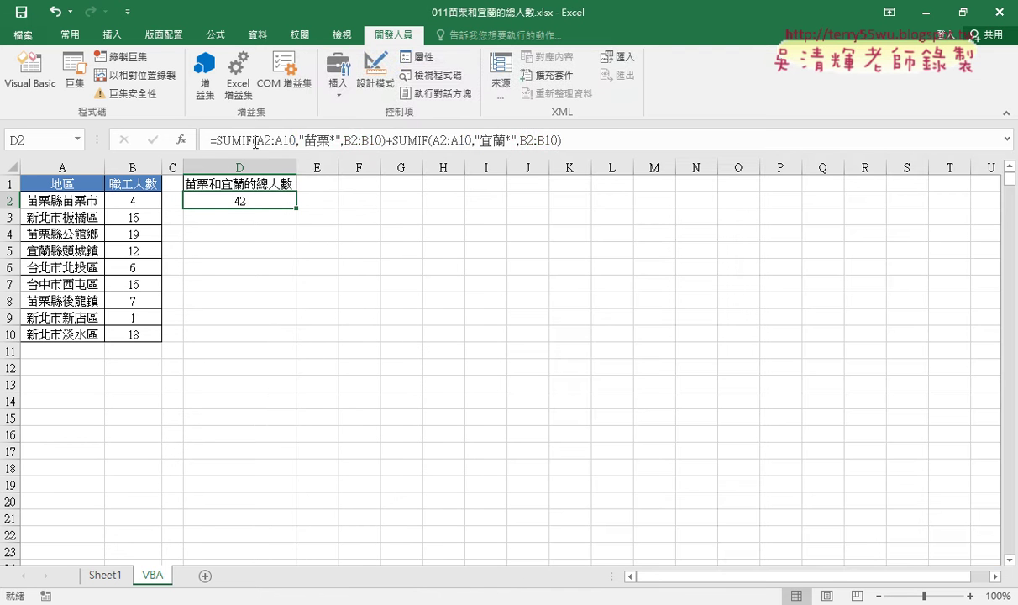
{"action": "left_click", "coordinate": [243, 138]}
{"action": "left_click", "coordinate": [180, 139]}
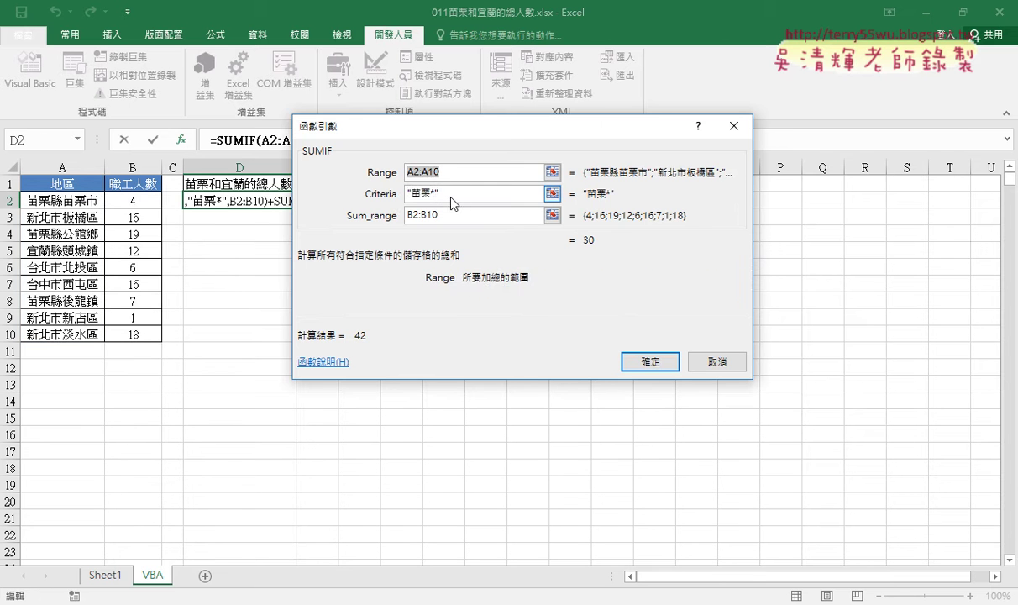
{"action": "left_click_drag", "start_coordinate": [441, 194], "coordinate": [403, 195]}
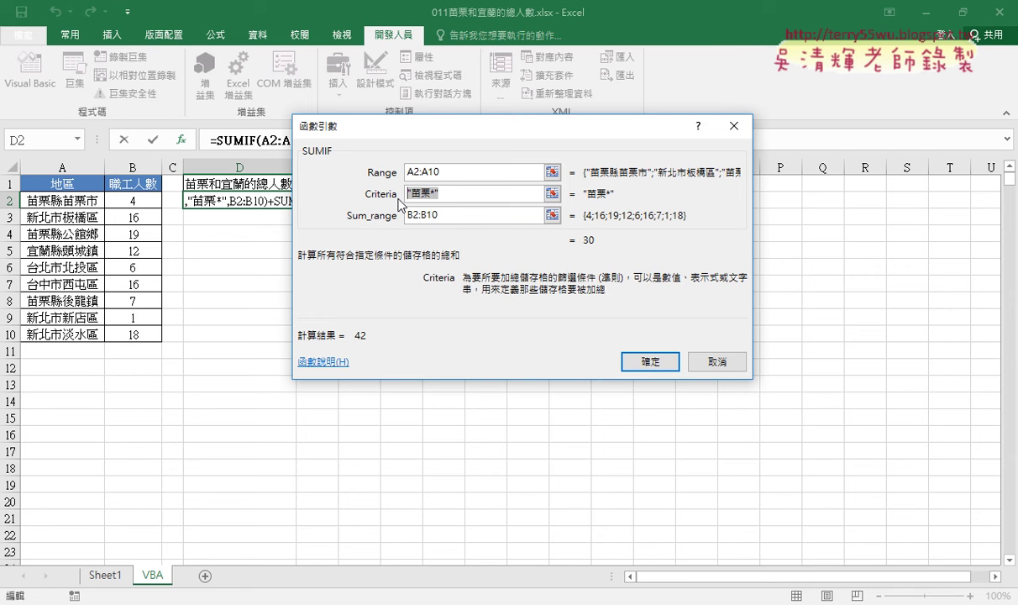
{"action": "left_click", "coordinate": [719, 361]}
Back in the VBA editor, open the 011 project's empty Module1 code window.
{"action": "left_click", "coordinate": [32, 84]}
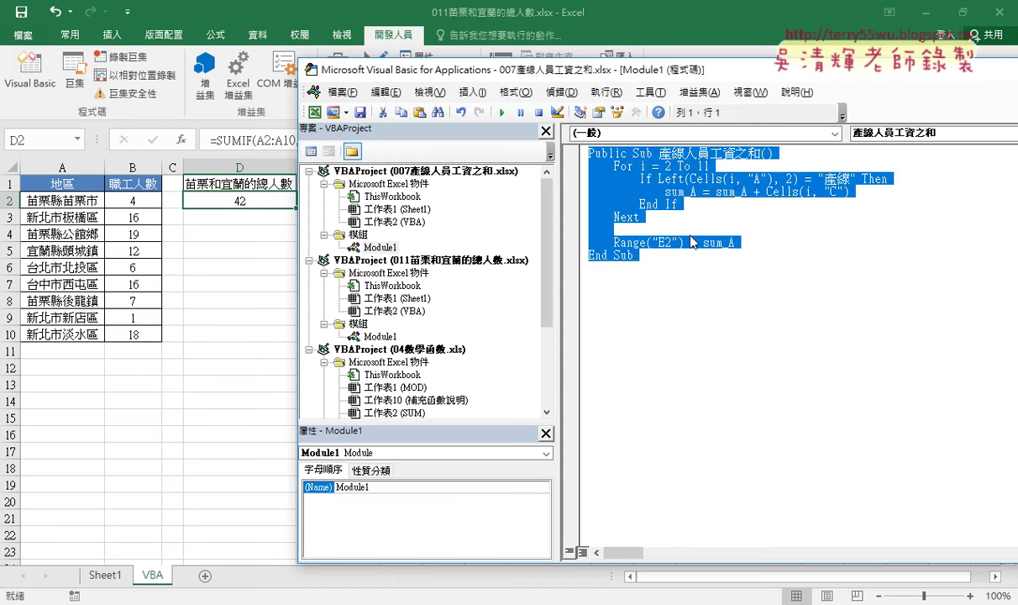
{"action": "left_click", "coordinate": [693, 242]}
{"action": "left_click_drag", "start_coordinate": [682, 256], "coordinate": [567, 139]}
{"action": "double_click", "coordinate": [370, 336]}
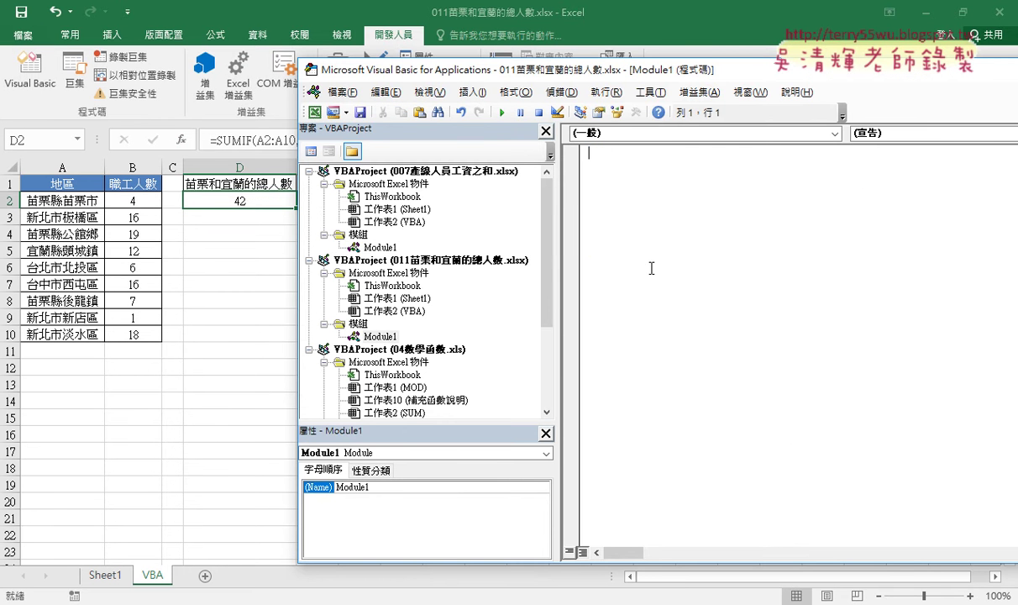